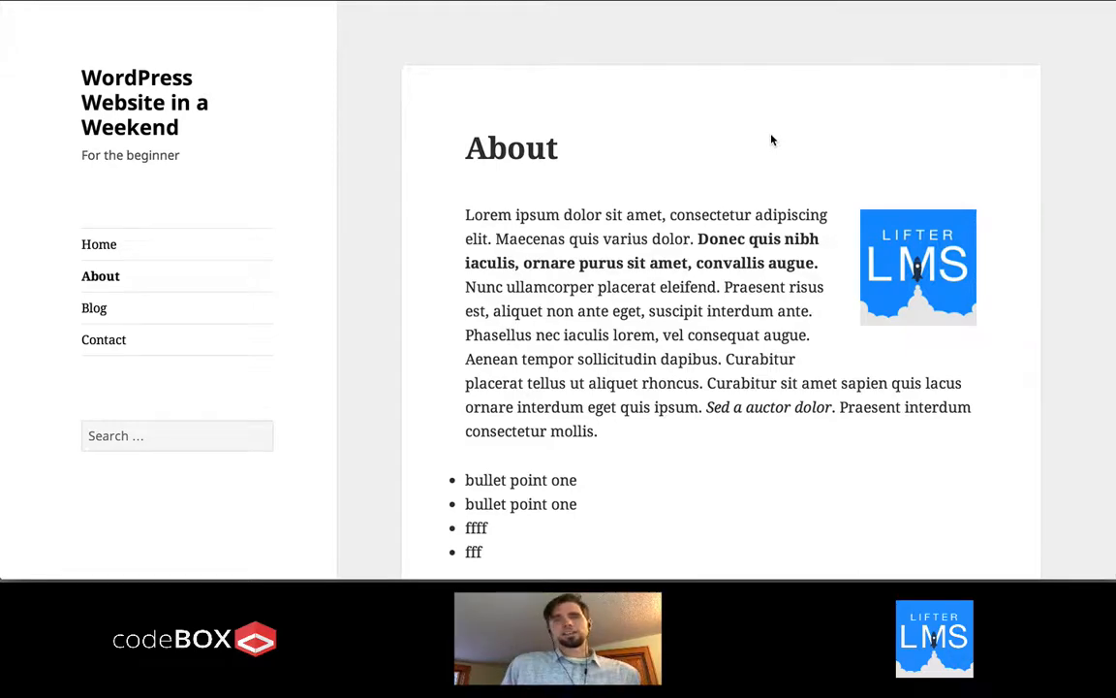
Step: Look through the published About page, including its text, image, bullet list and video
scroll(790, 363, down, 4)
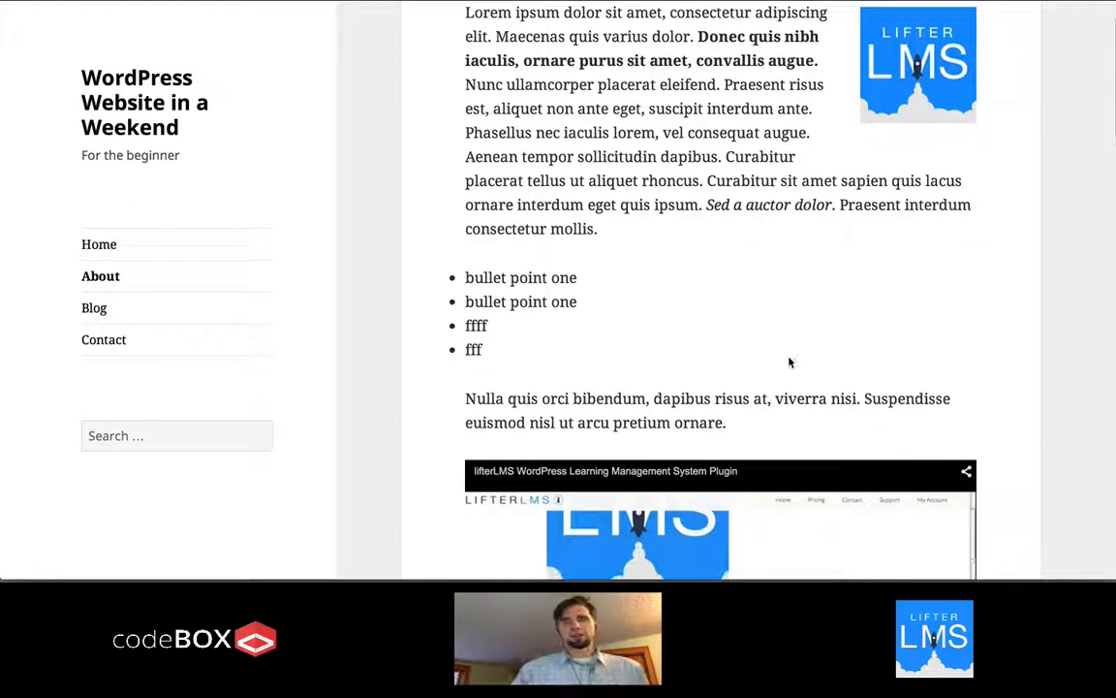
scroll(789, 362, down, 6)
scroll(790, 363, up, 10)
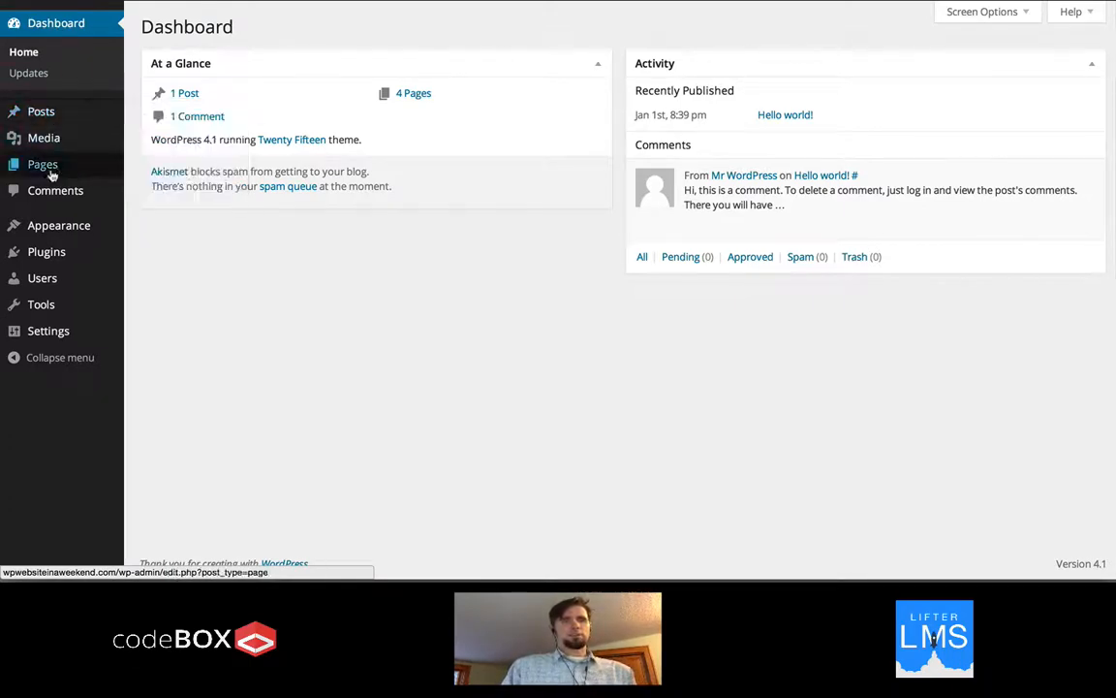
Step: Open the list of all posts in the site's admin dashboard
mouse_move(55, 173)
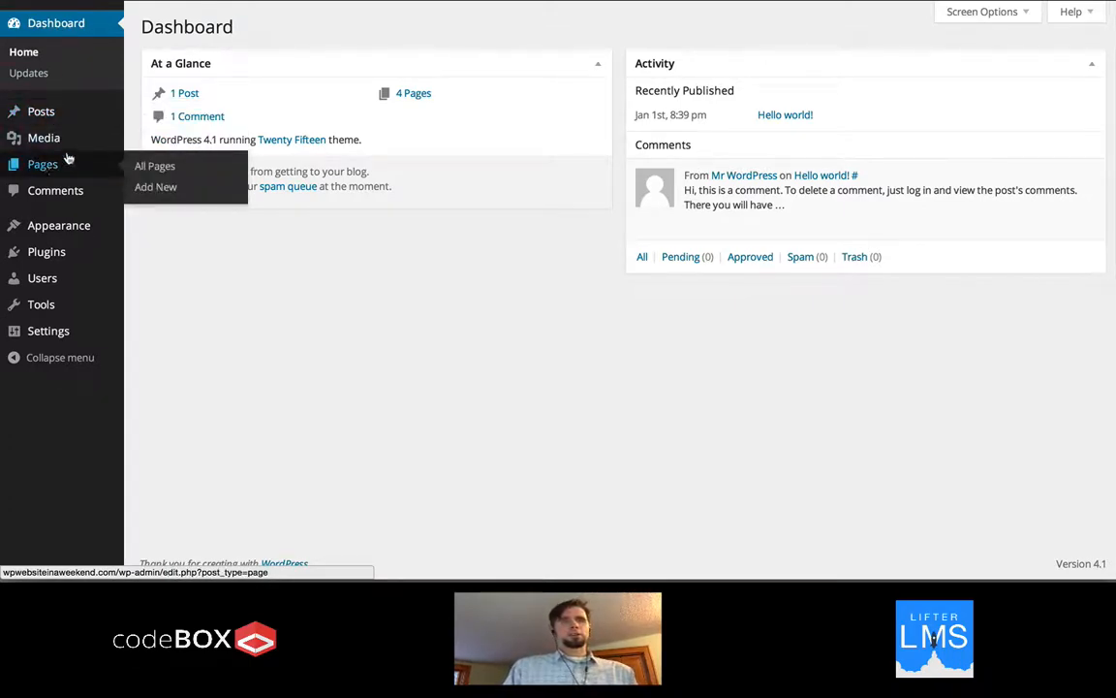
mouse_move(55, 120)
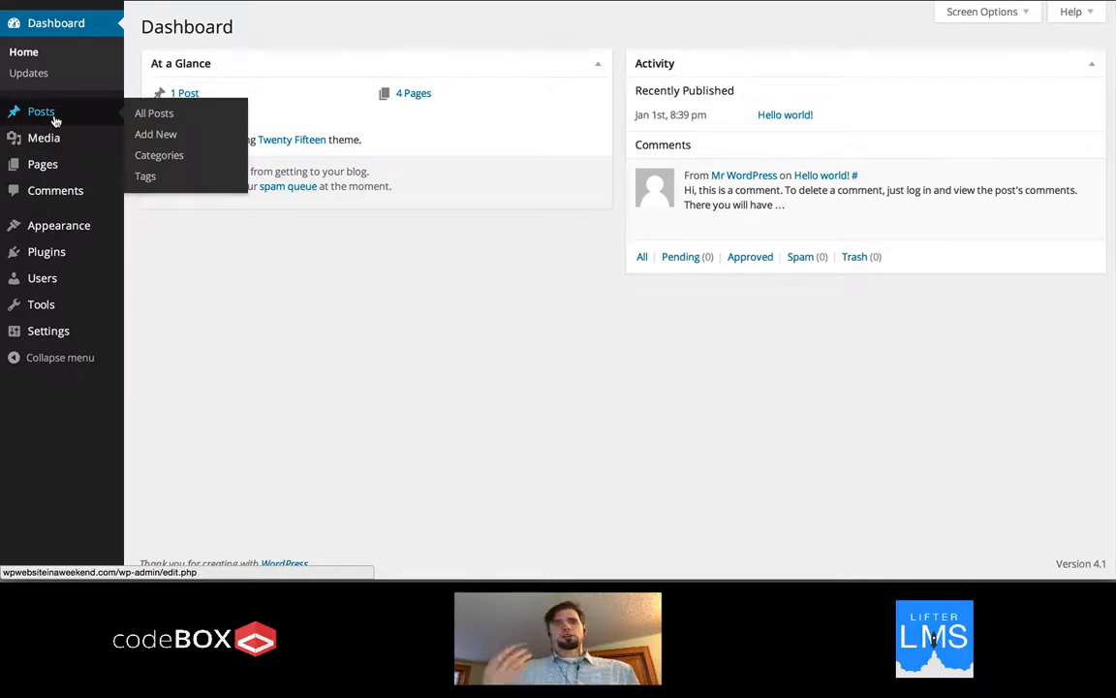
click(55, 120)
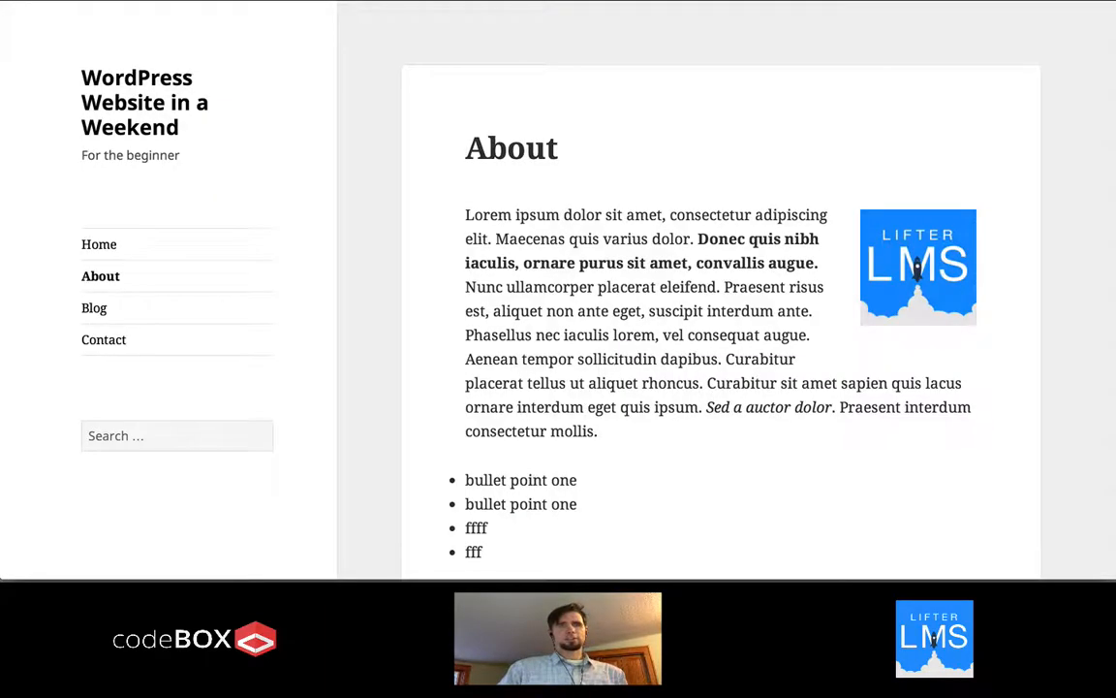
Step: On the live site, compare the About page with the Blog page and examine the Hello world! post's details and comment section
scroll(379, 196, down, 6)
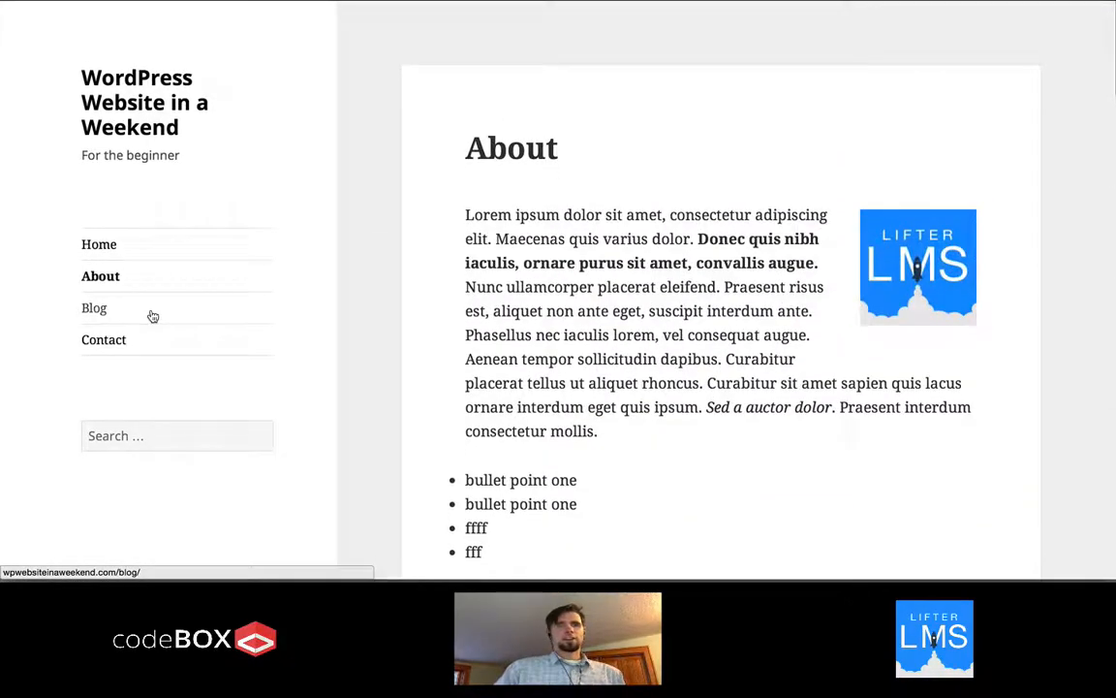
click(151, 315)
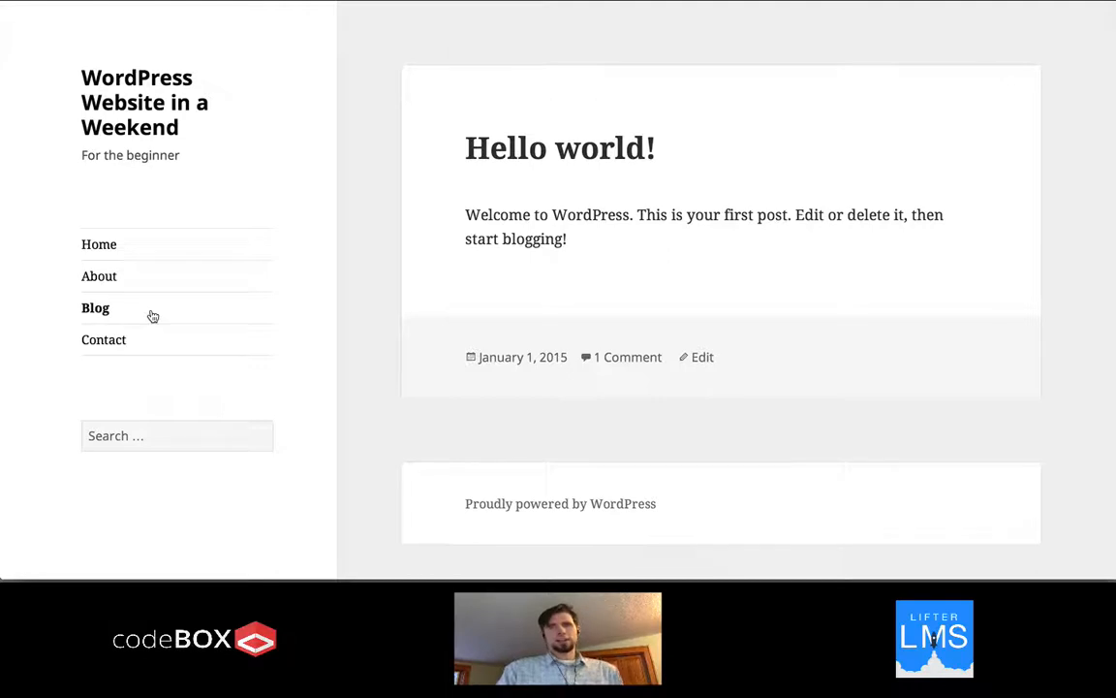
click(531, 153)
scroll(707, 243, down, 3)
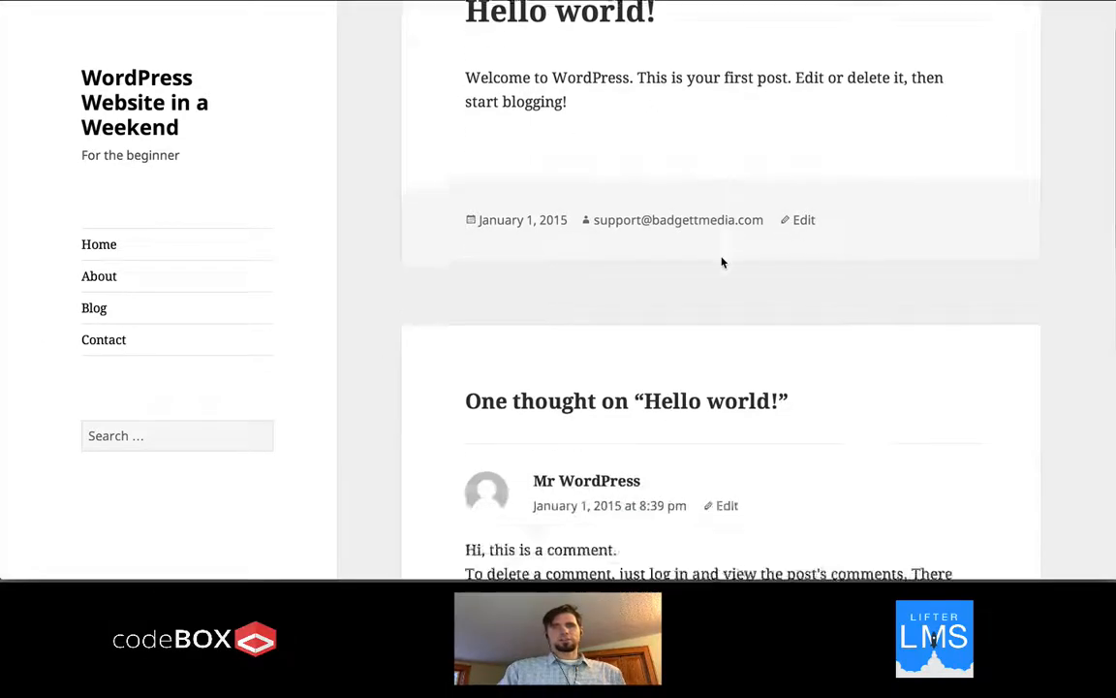
scroll(722, 262, down, 2)
scroll(775, 353, up, 3)
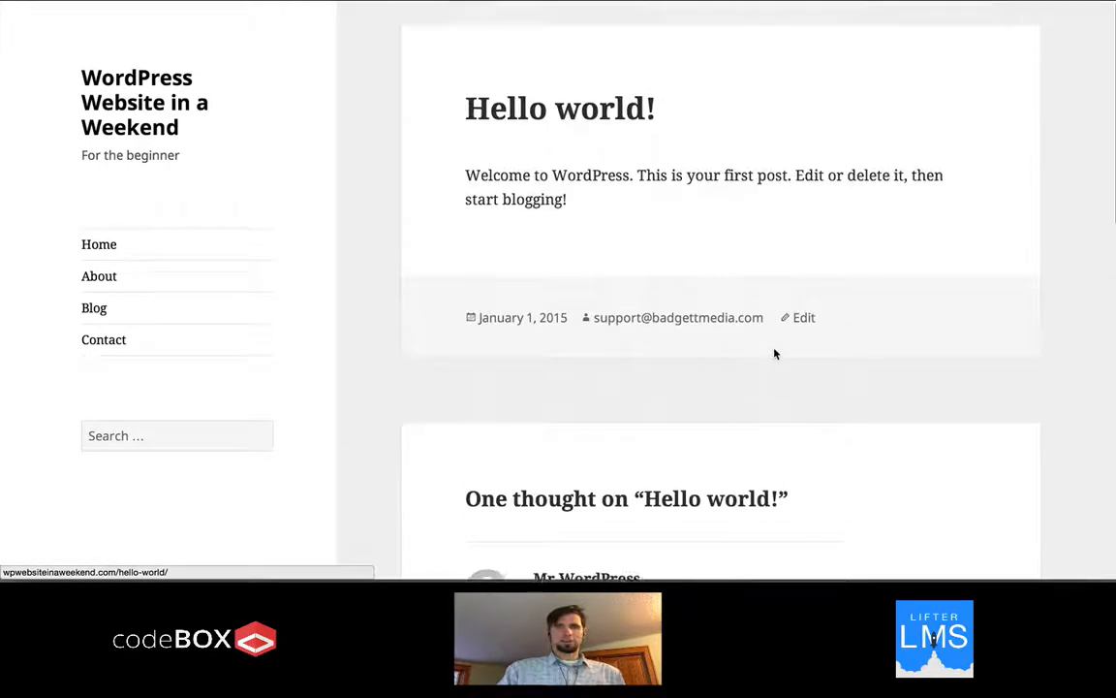
scroll(774, 353, up, 1)
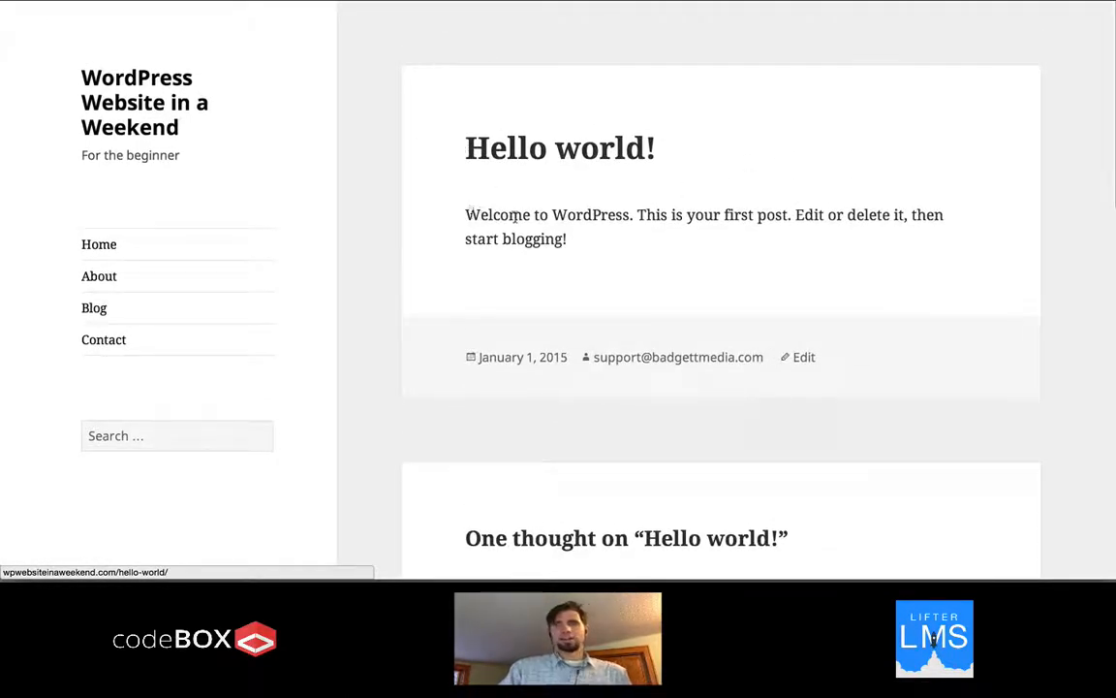
scroll(770, 296, down, 4)
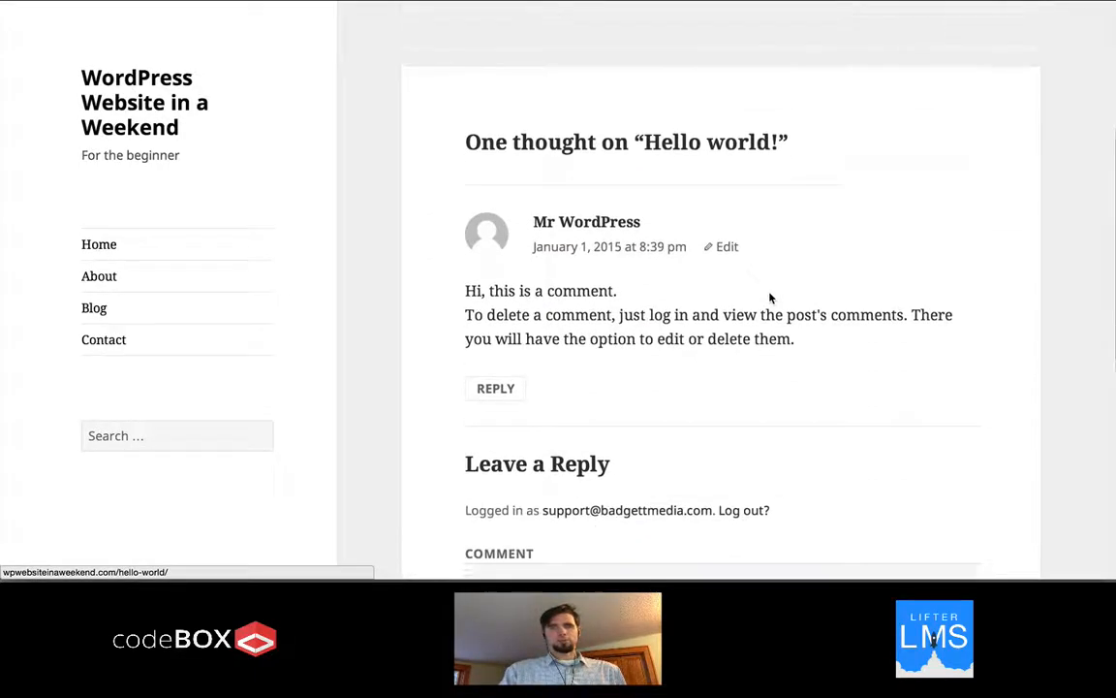
scroll(769, 297, down, 1)
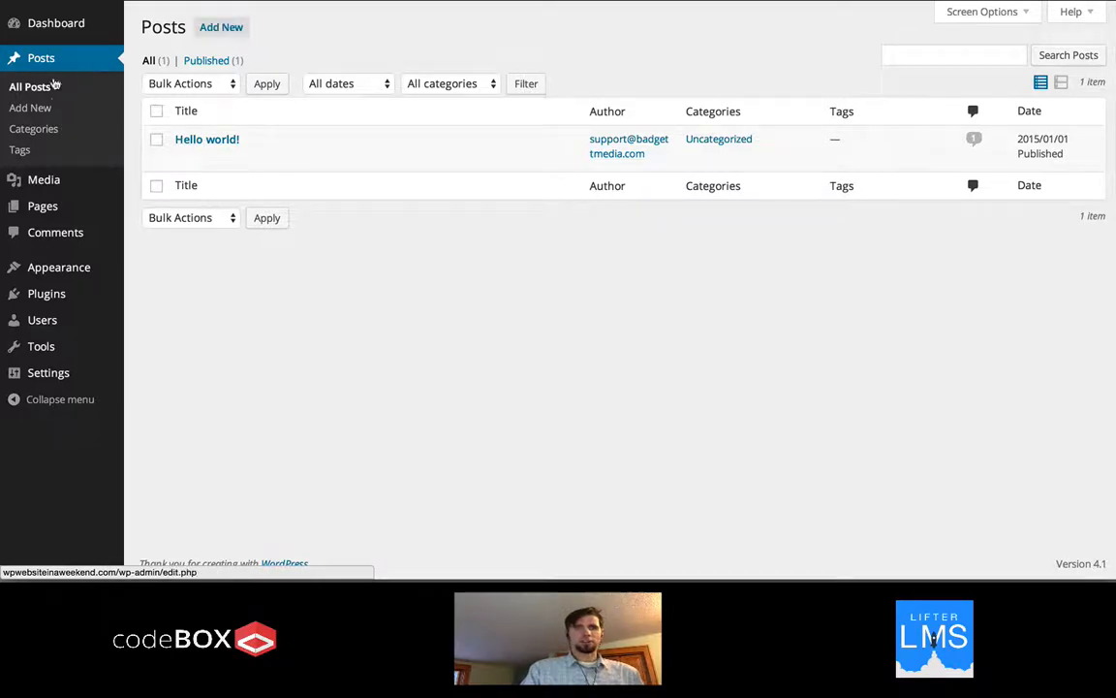
Step: Create a new post in the admin dashboard and title it "My First Post"
click(39, 107)
click(202, 33)
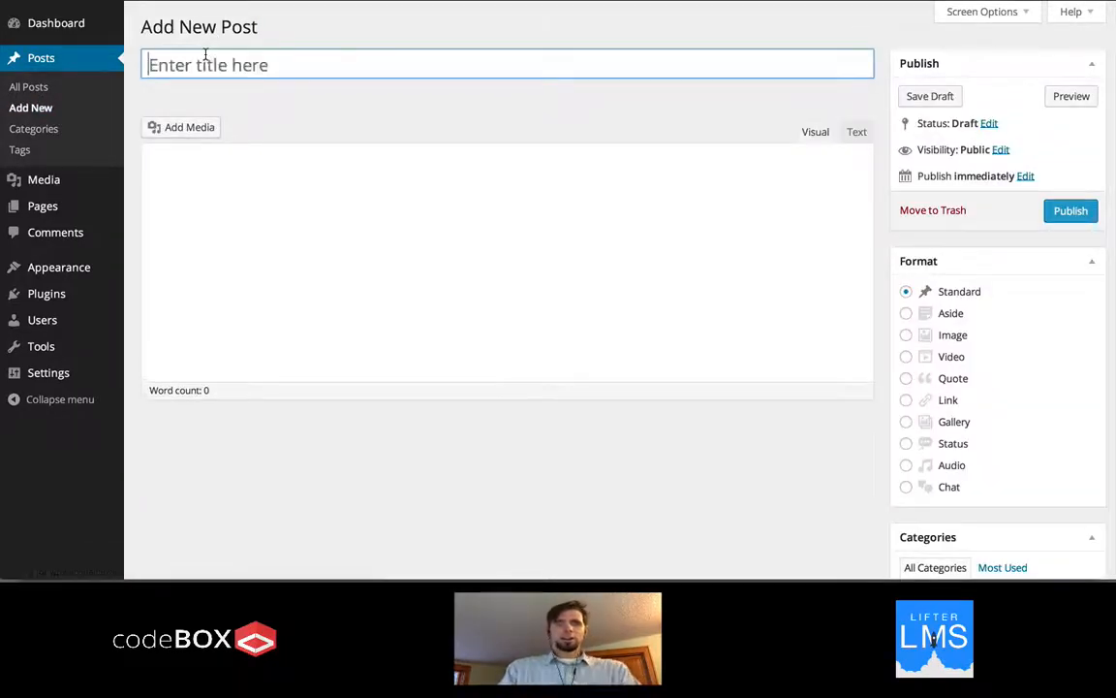
text(My F)
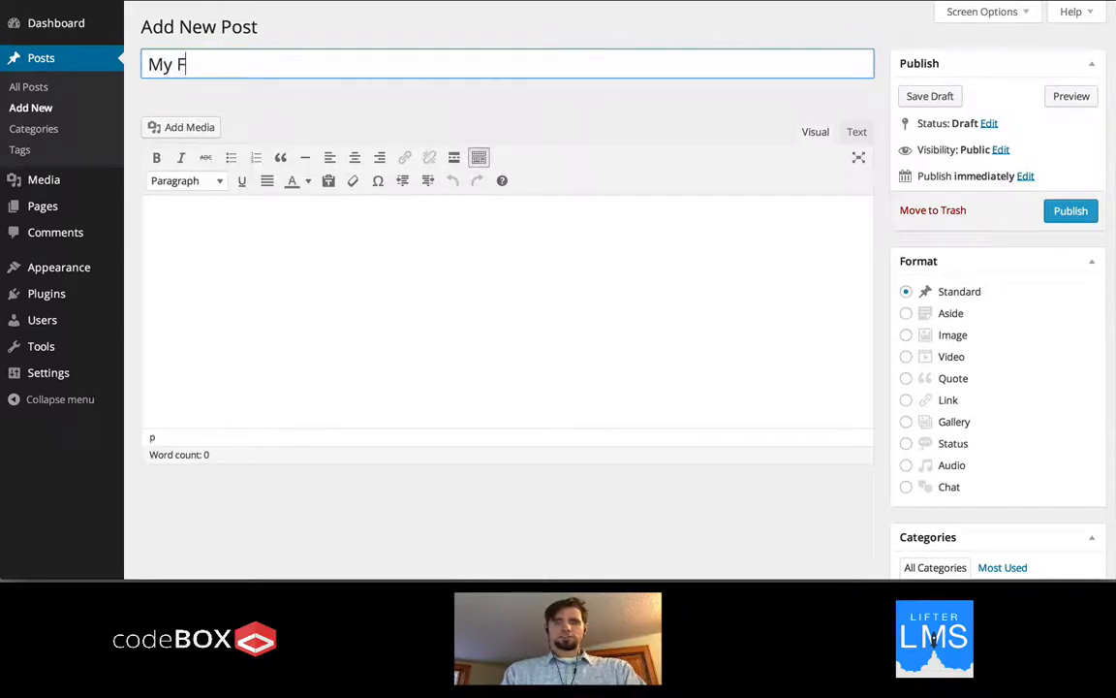
text(irst Post)
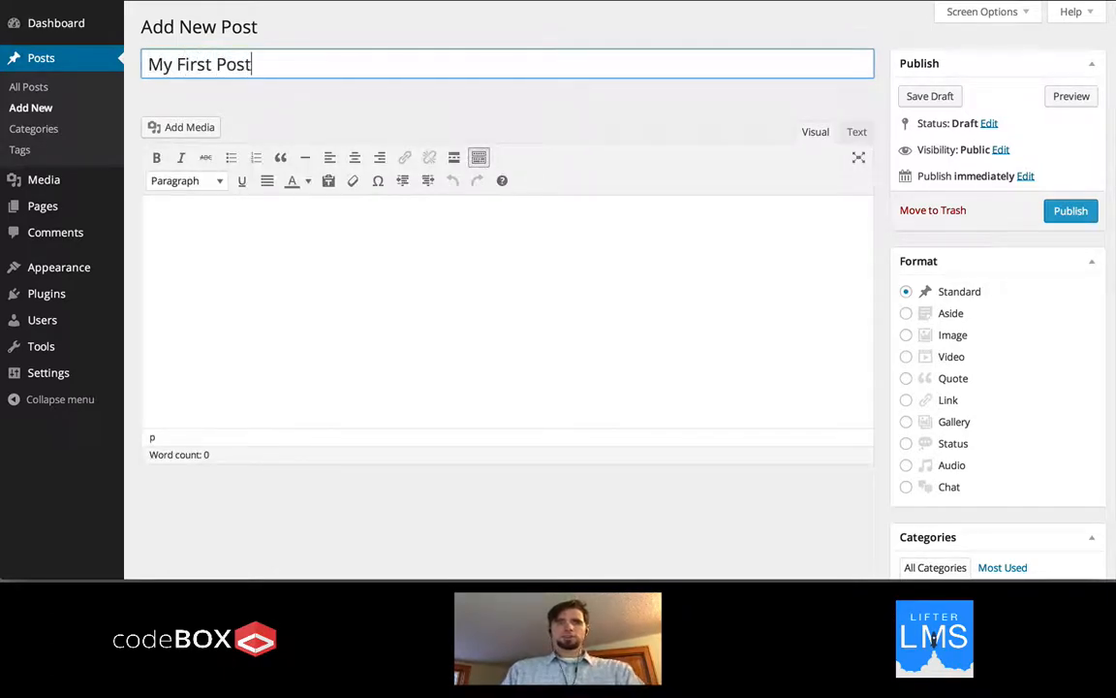
Step: Paste the copied lorem ipsum paragraphs into the body of the post
click(231, 235)
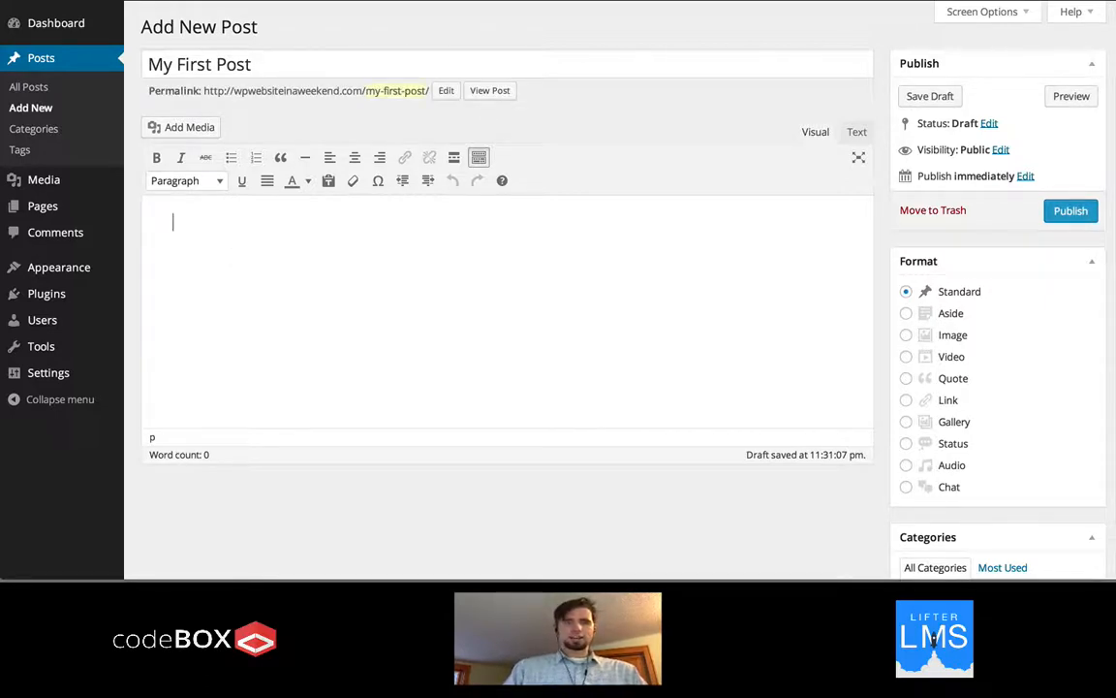
key(ctrl+v)
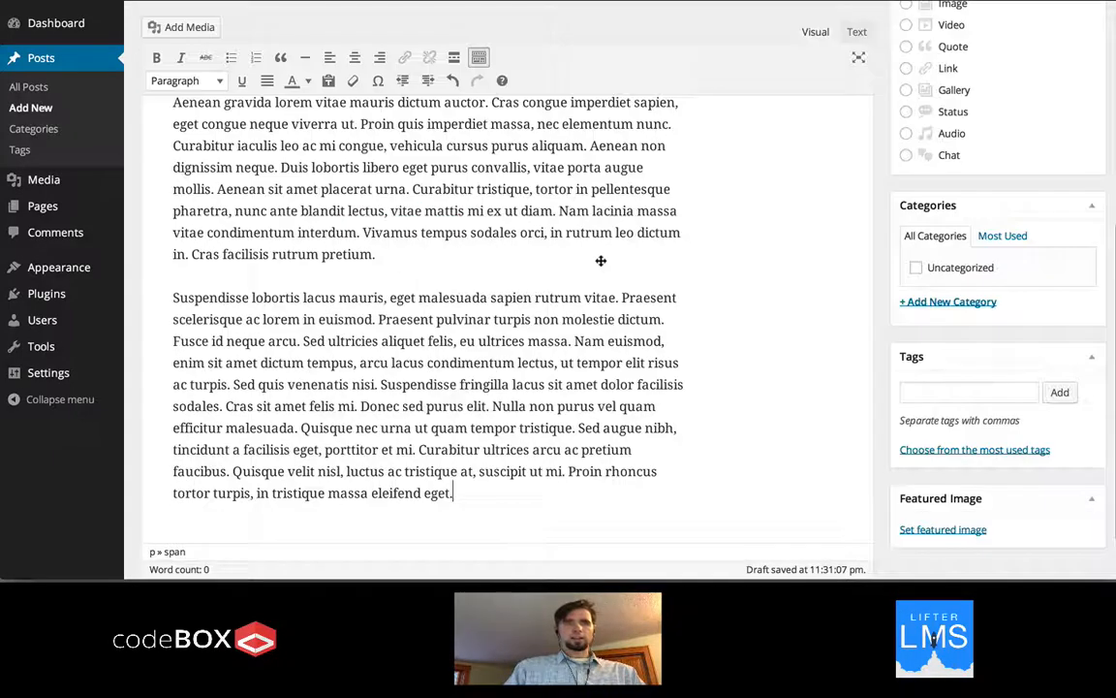
scroll(626, 225, up, 10)
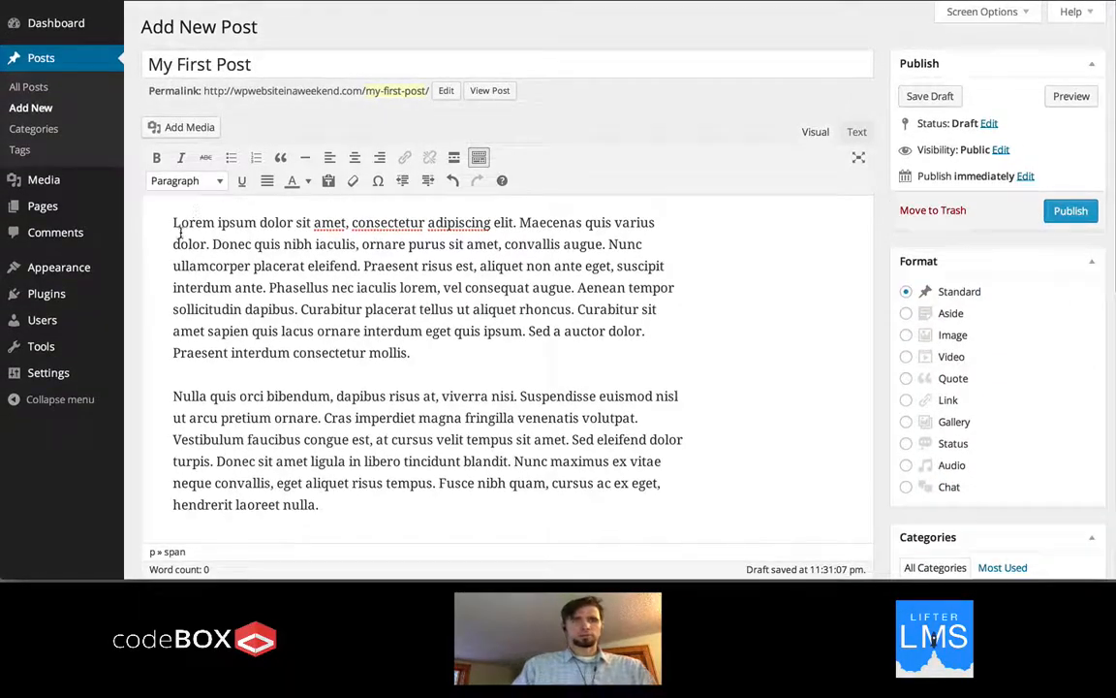
Step: Insert Lifter-LMS-logo.png from the media library at the start of the post with right alignment
click(184, 127)
click(415, 136)
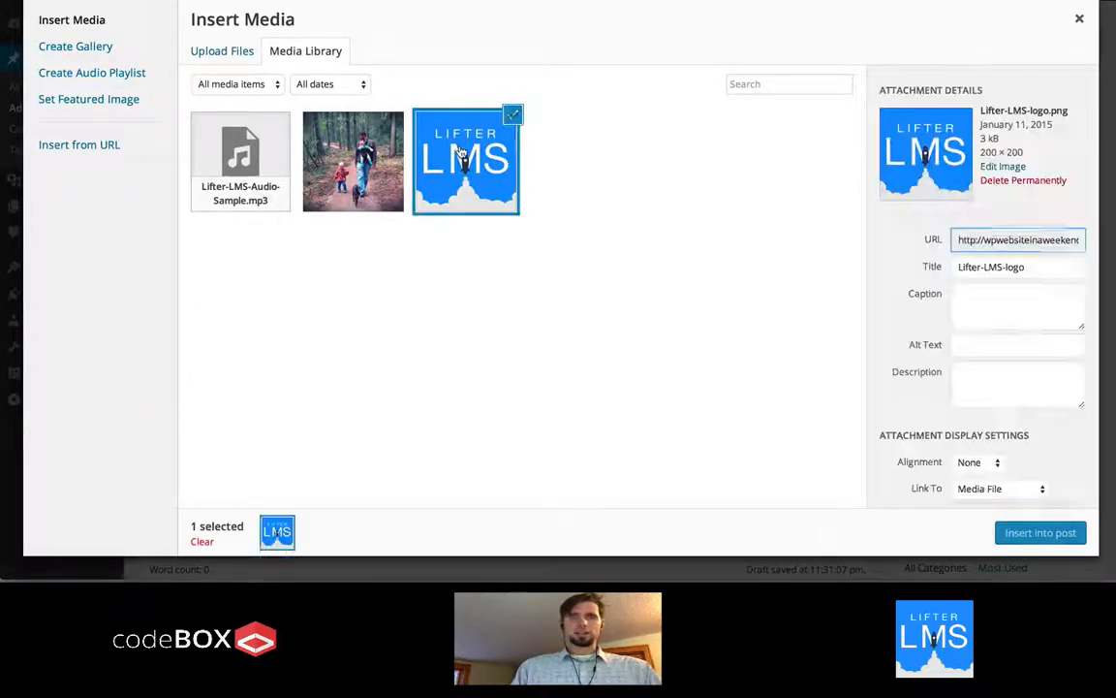
click(977, 462)
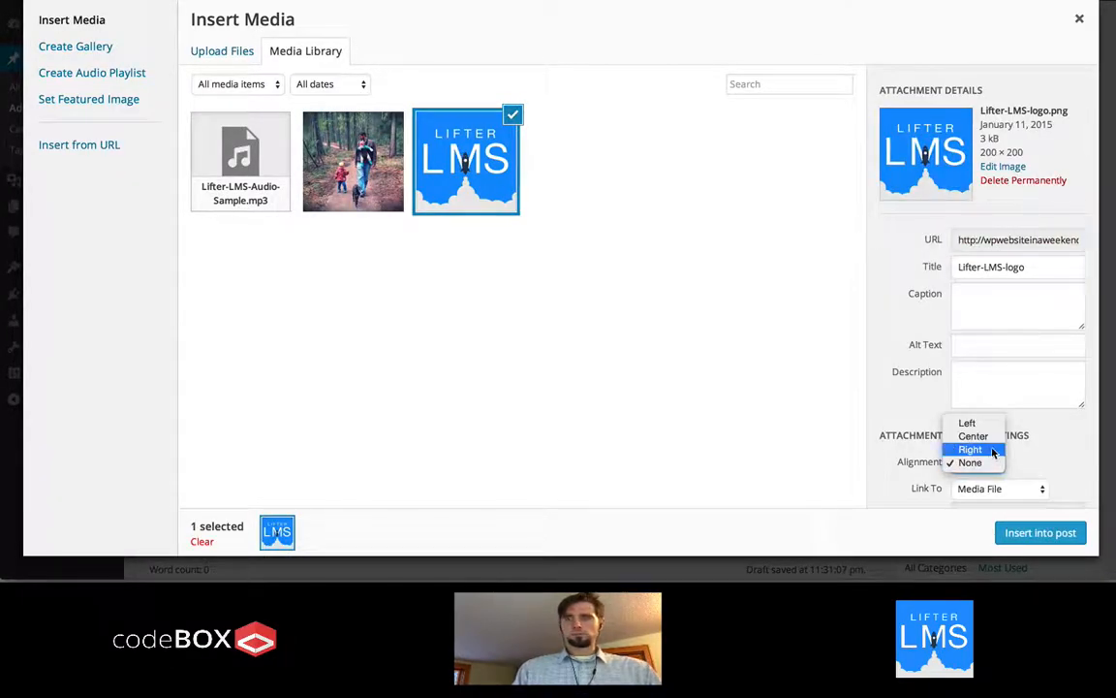
click(967, 448)
click(1040, 532)
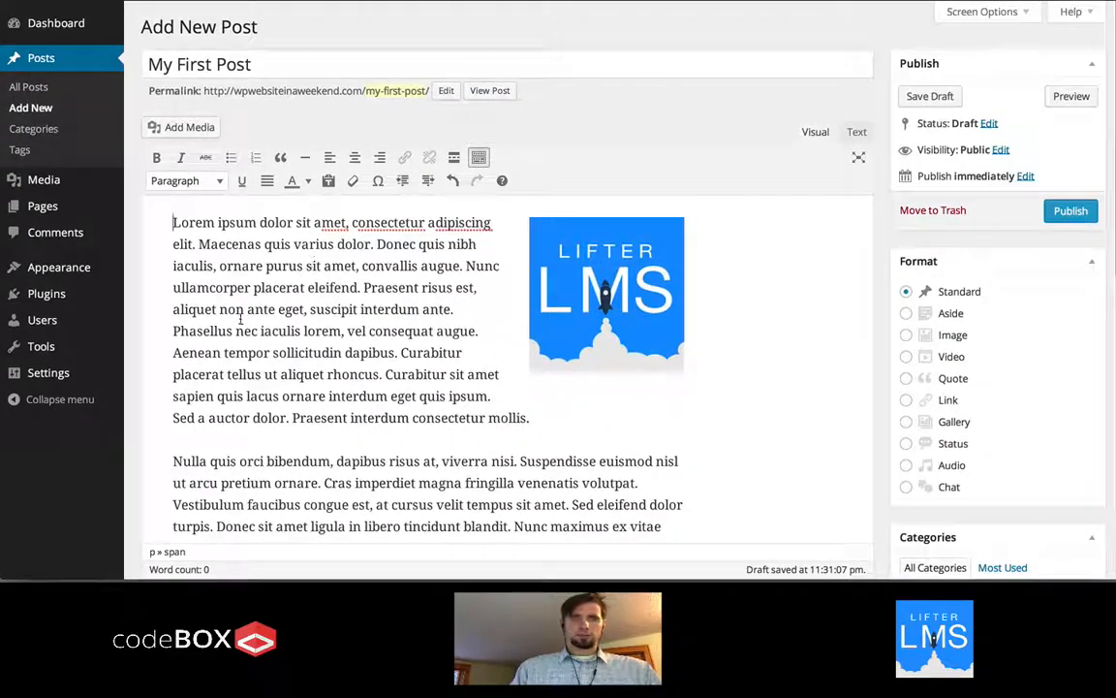
click(173, 330)
drag(173, 330, 343, 330)
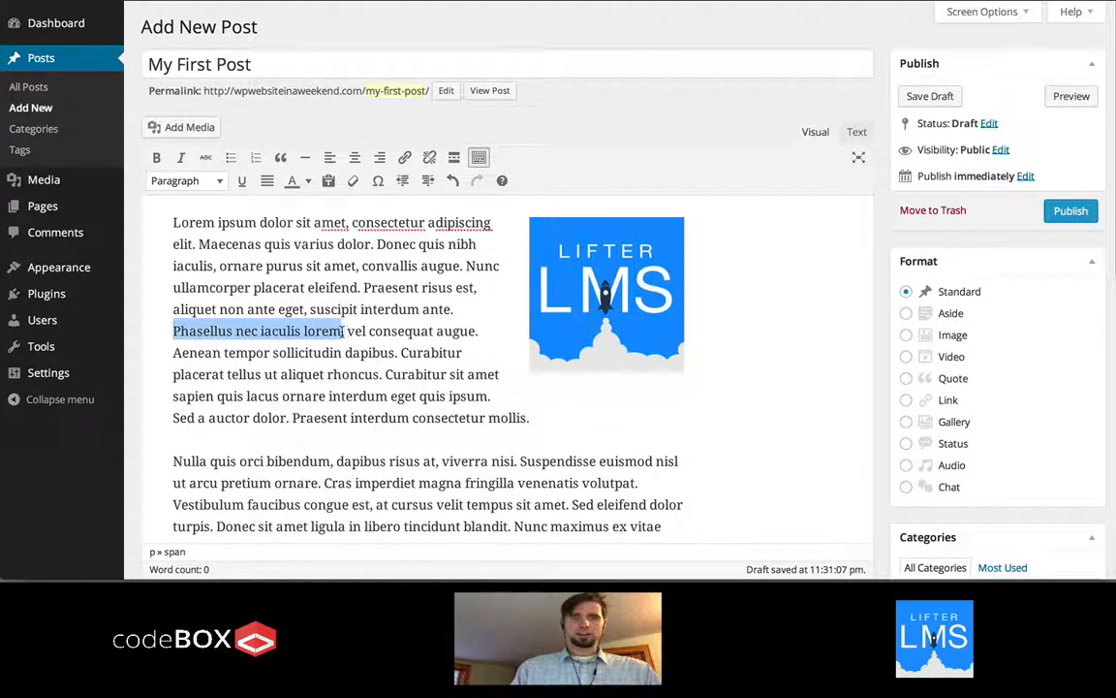
click(405, 157)
click(513, 248)
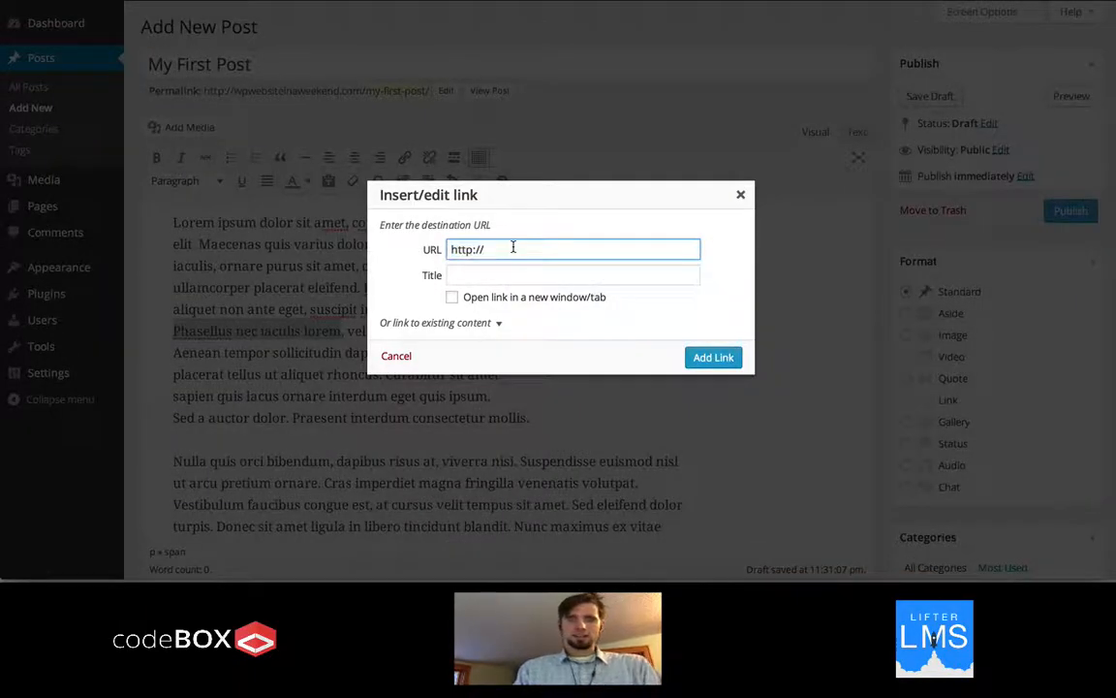
text(lifterlms)
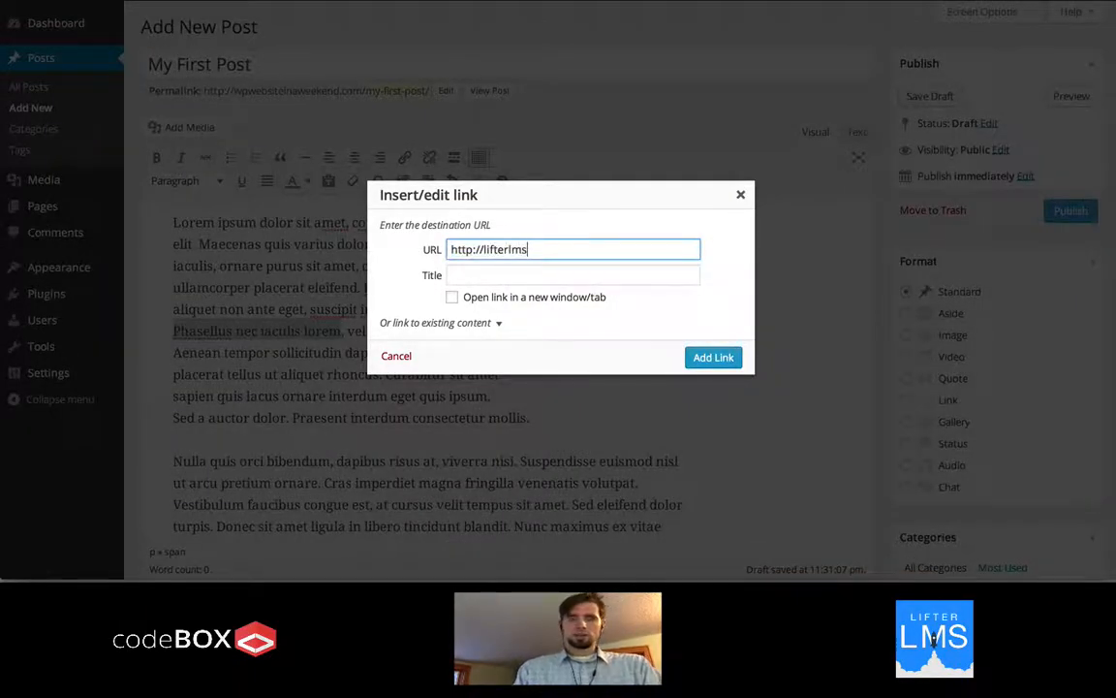
text(.com)
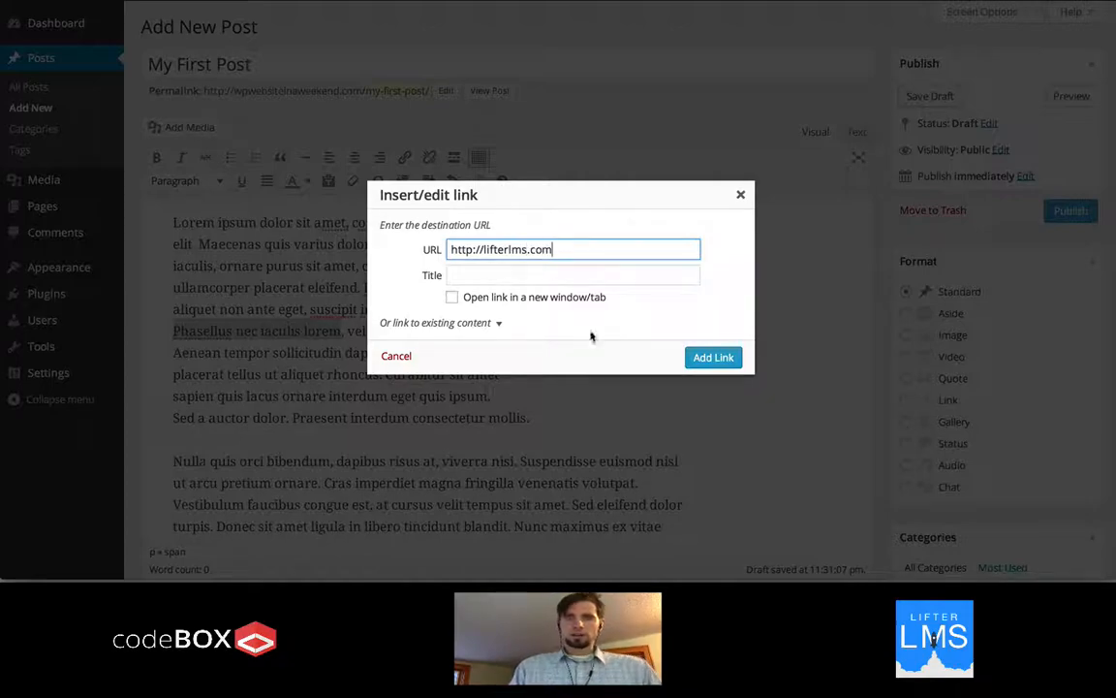
key(Return)
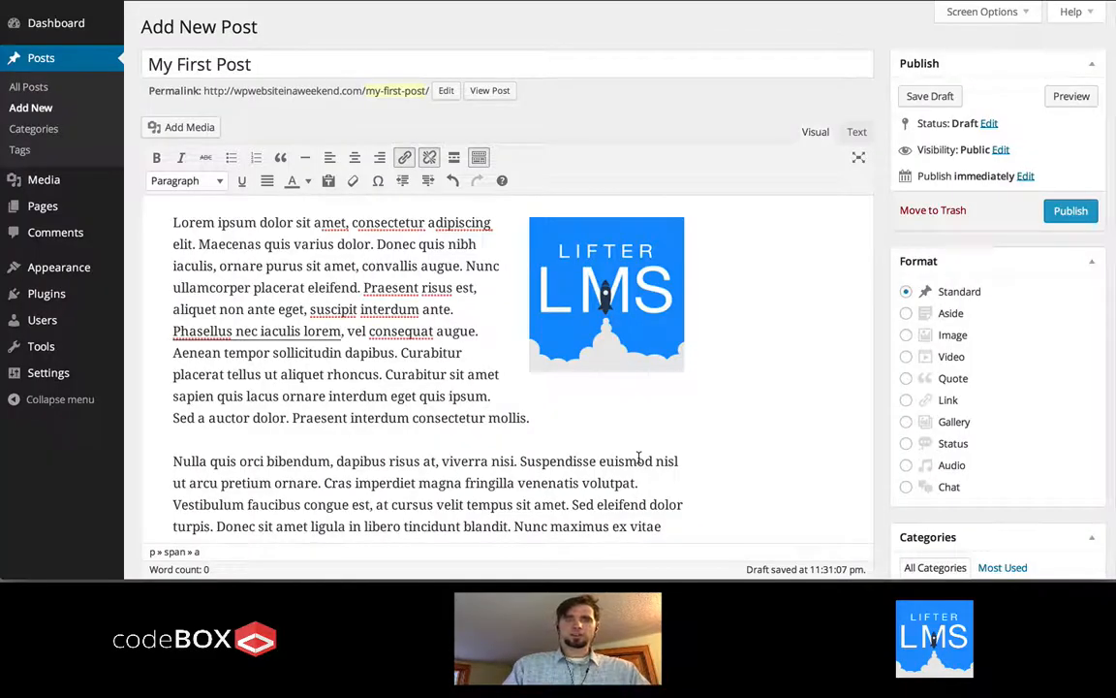
Step: Preview the draft post and check its title, text, image, link, author line and reply form
scroll(553, 411, down, 5)
scroll(451, 454, up, 5)
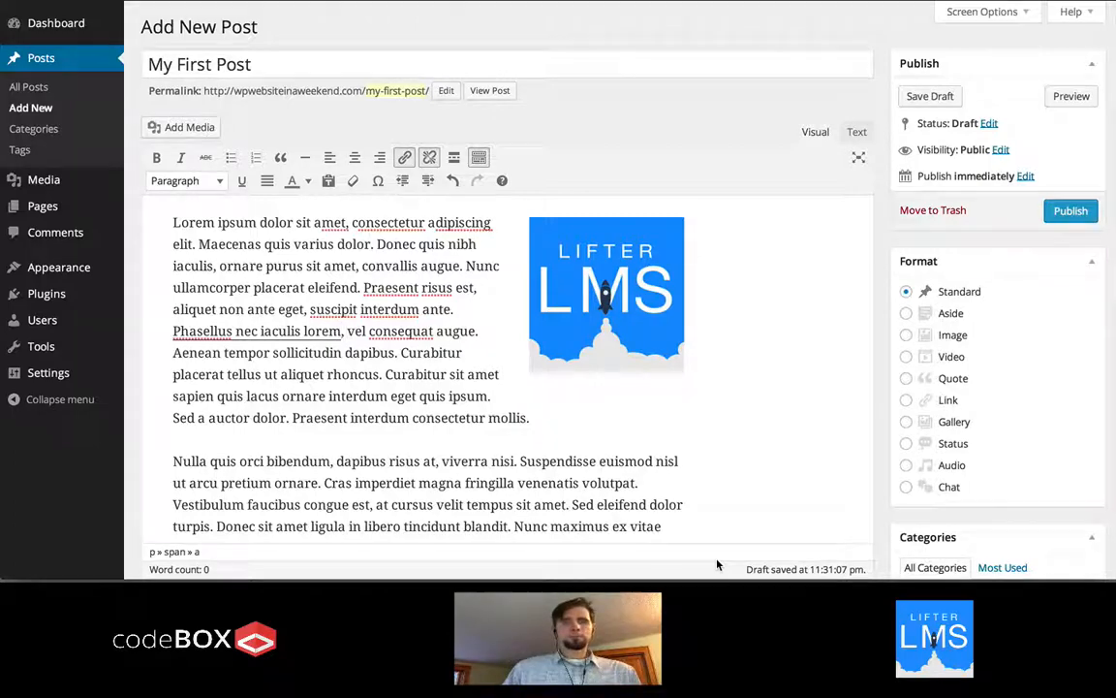
click(1065, 101)
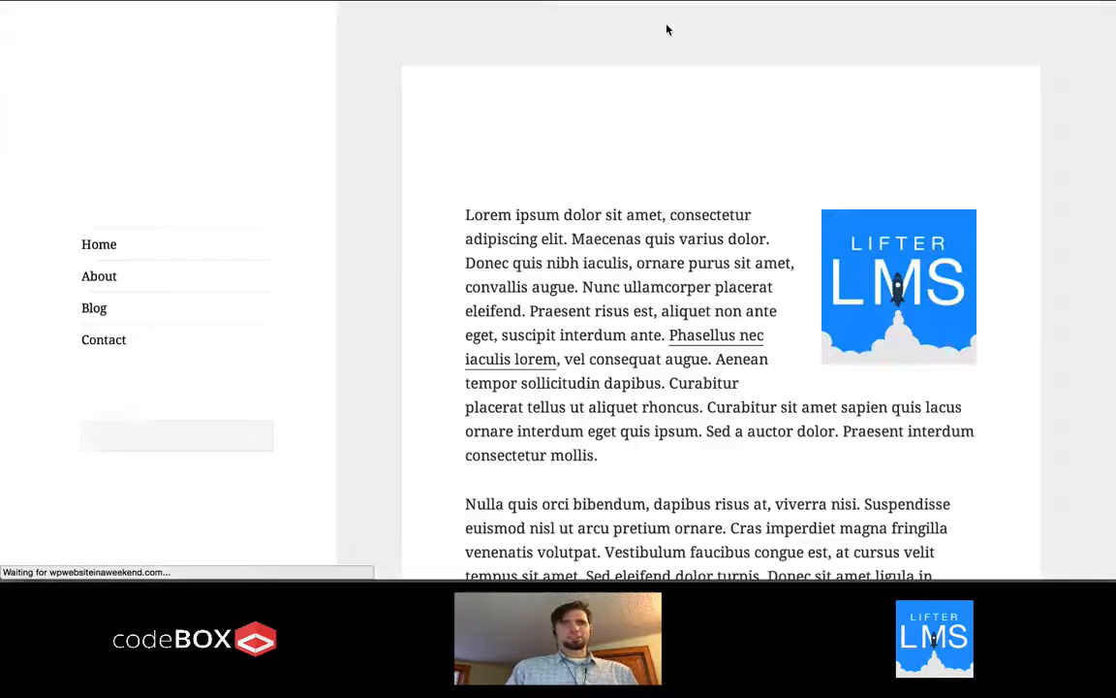
scroll(616, 218, down, 5)
scroll(685, 253, down, 5)
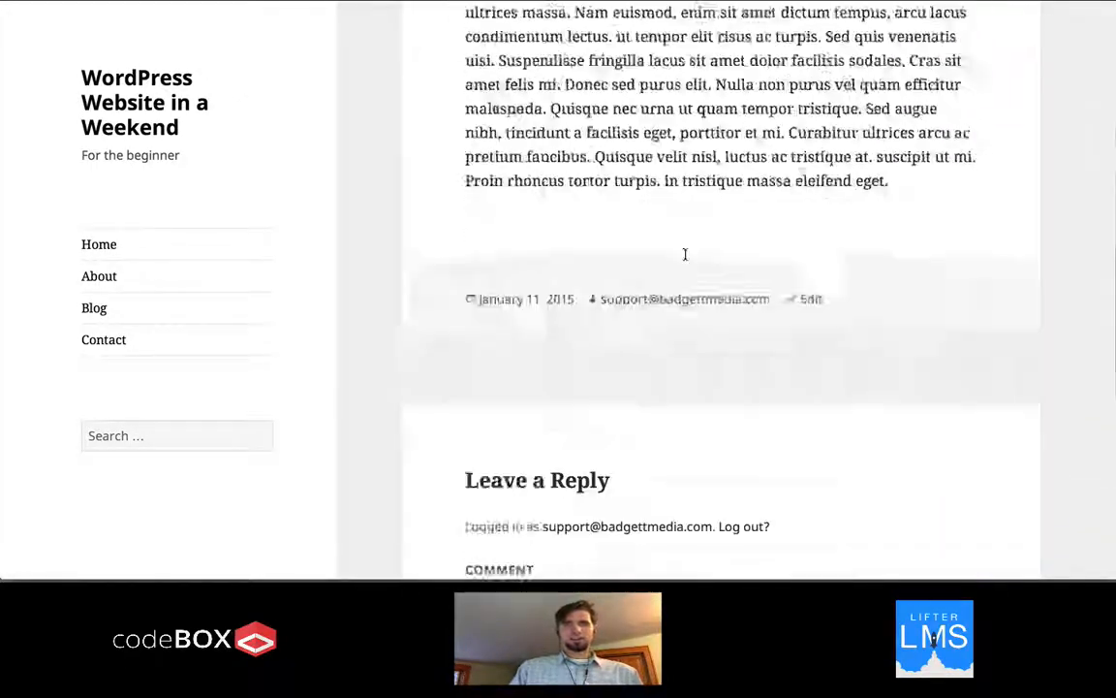
scroll(685, 254, up, 10)
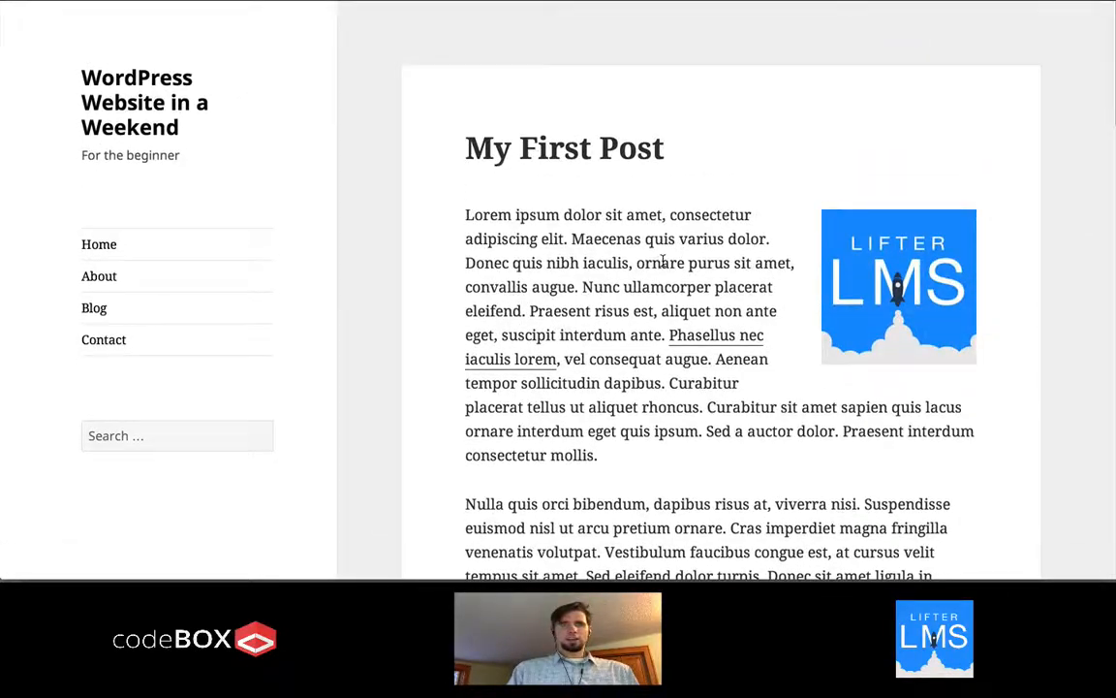
scroll(685, 254, down, 10)
scroll(663, 263, up, 1)
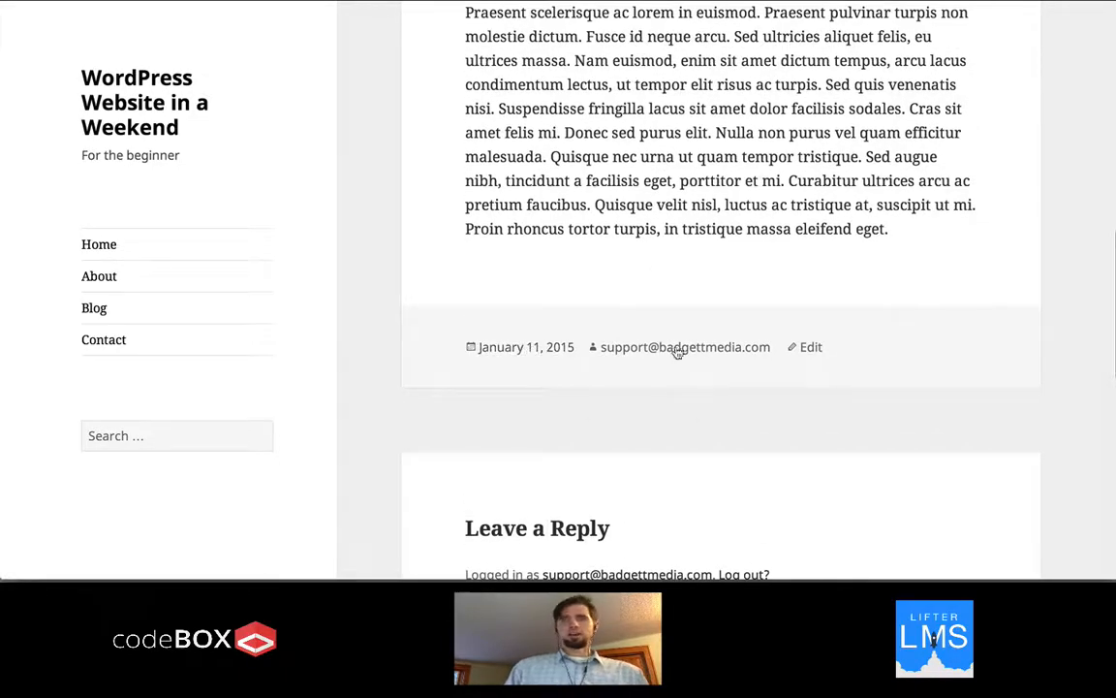
scroll(653, 204, down, 4)
scroll(653, 202, down, 1)
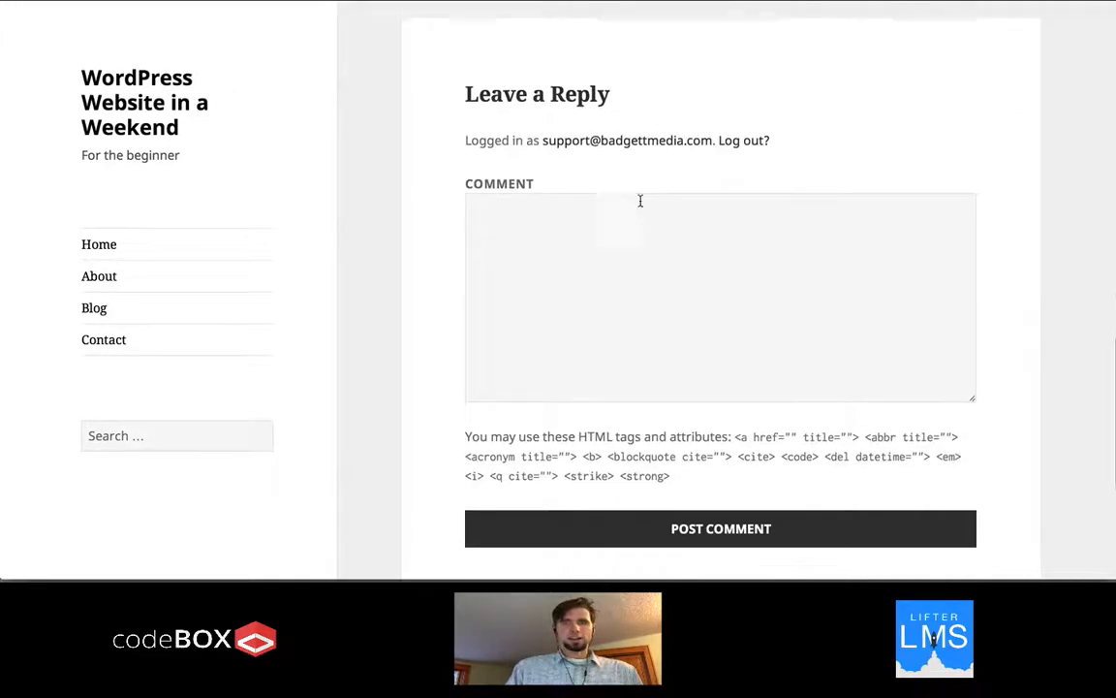
scroll(577, 179, up, 6)
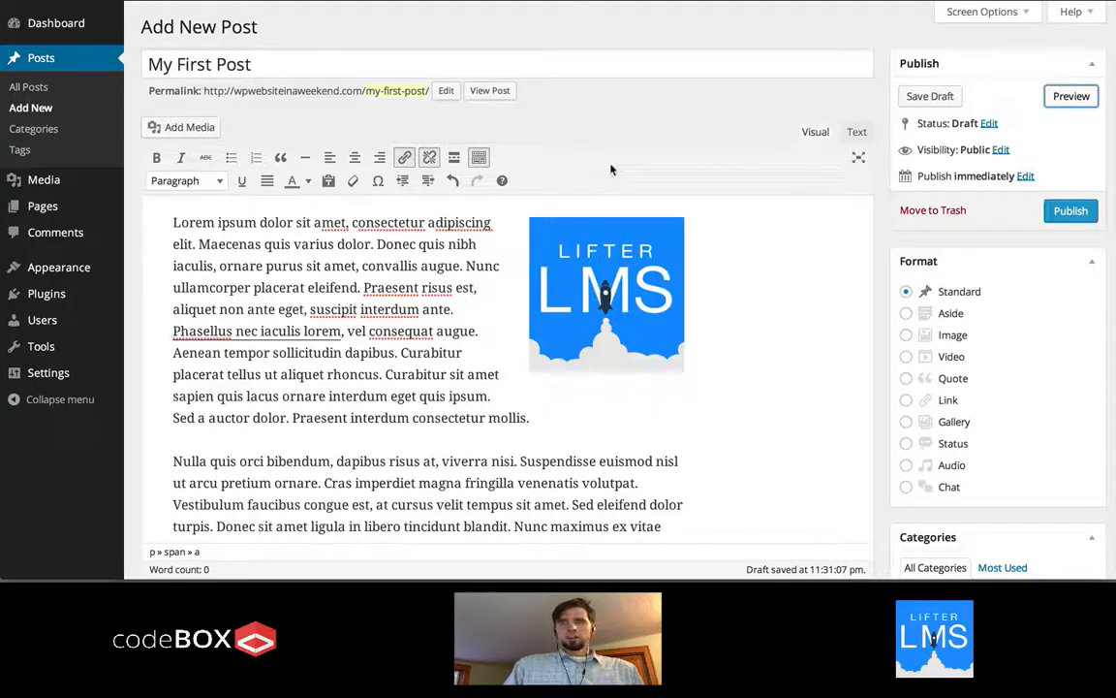
Step: Create a new post category named WordLMS Plugins and deselect it for this post
scroll(777, 275, down, 1)
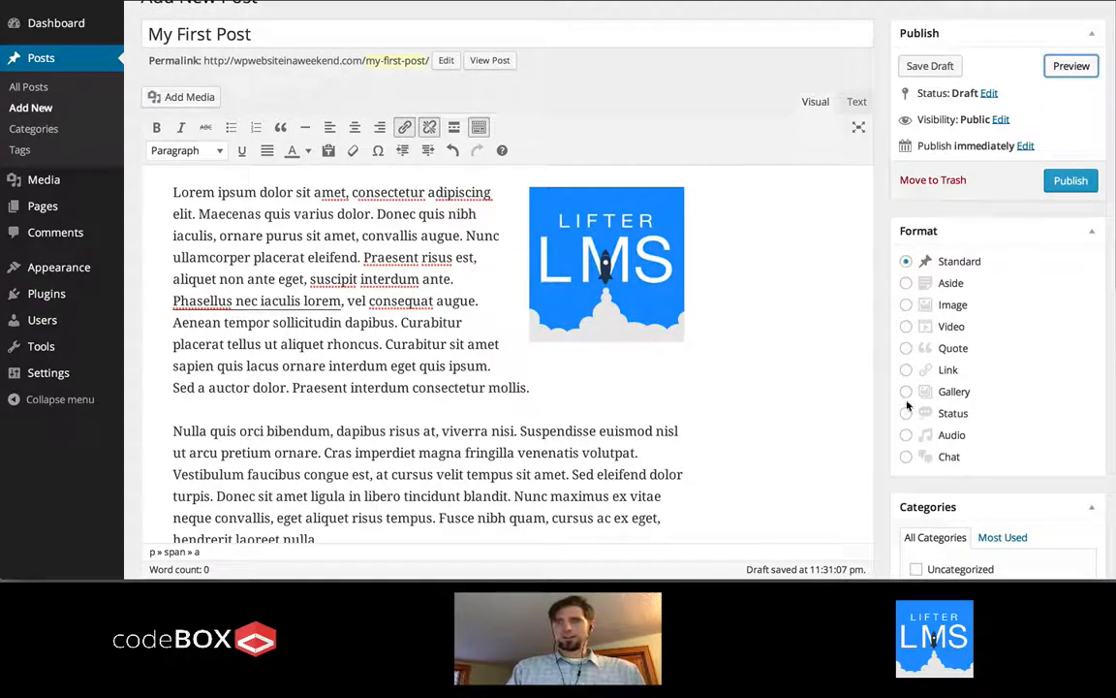
scroll(908, 405, down, 3)
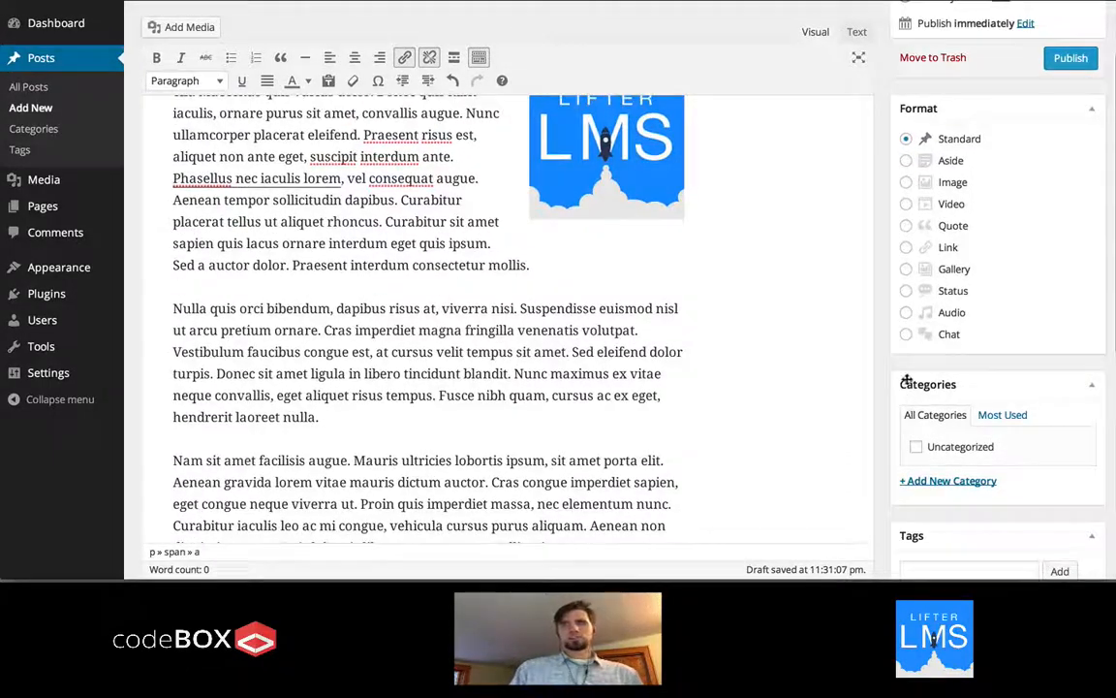
scroll(908, 382, up, 3)
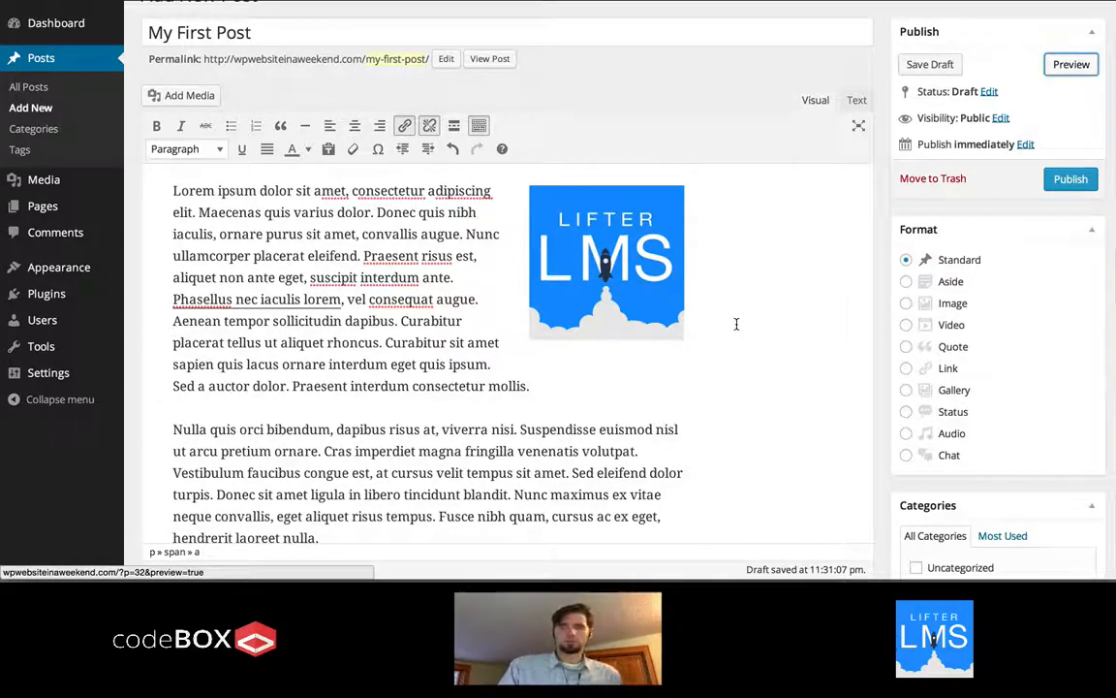
scroll(736, 322, down, 1)
scroll(734, 322, down, 1)
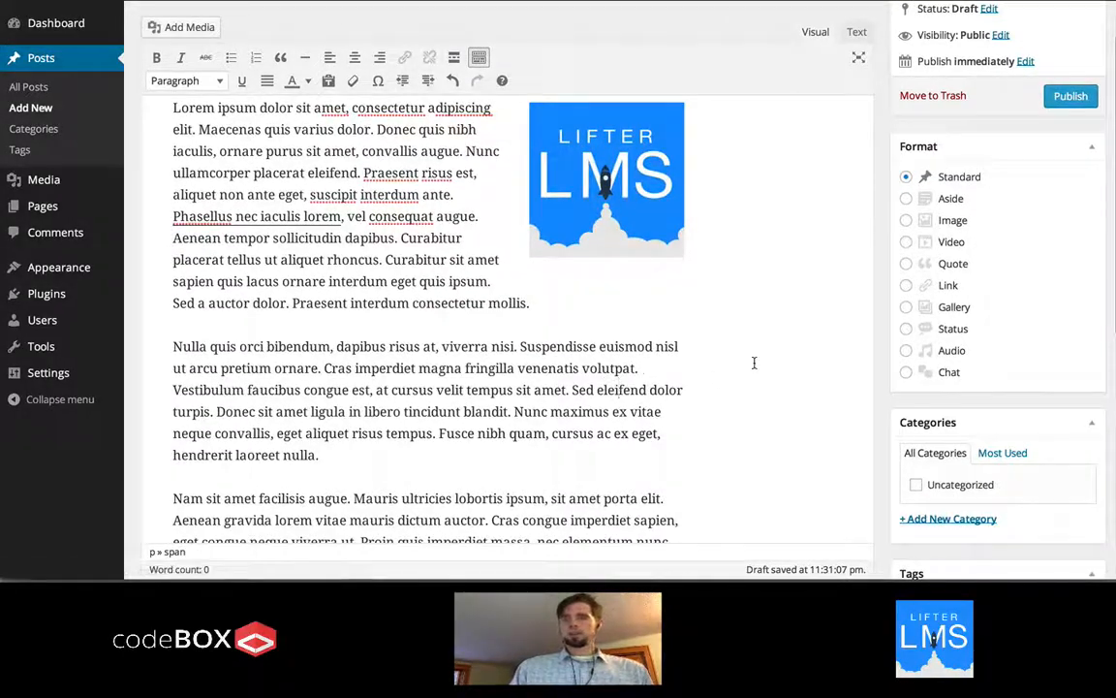
scroll(755, 364, down, 2)
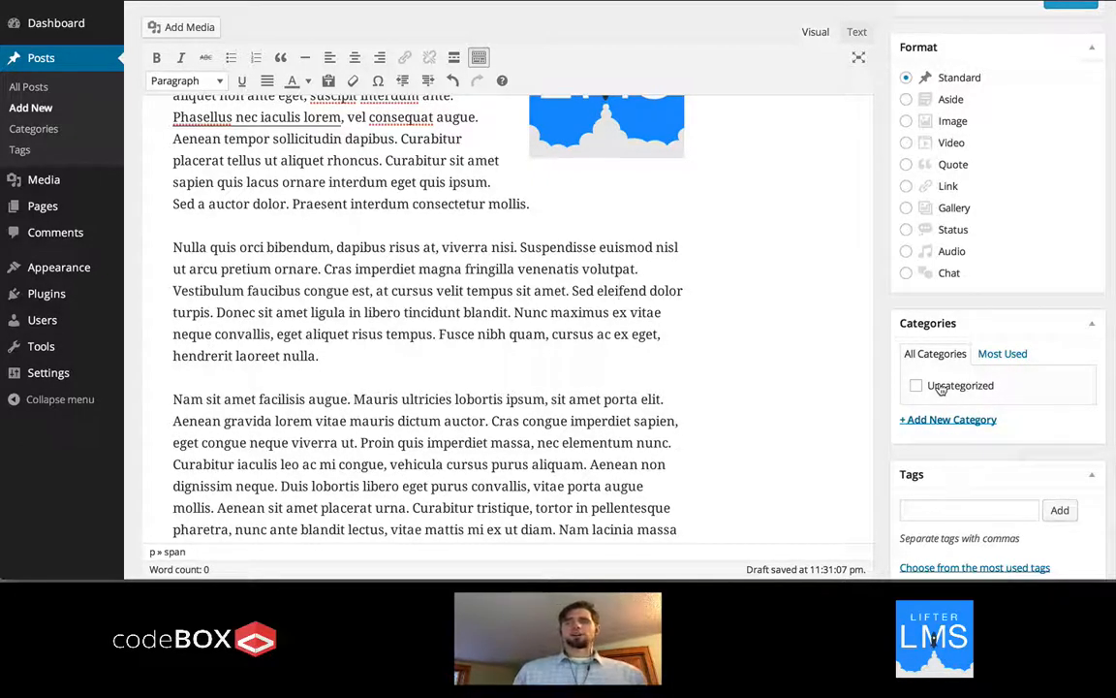
click(926, 422)
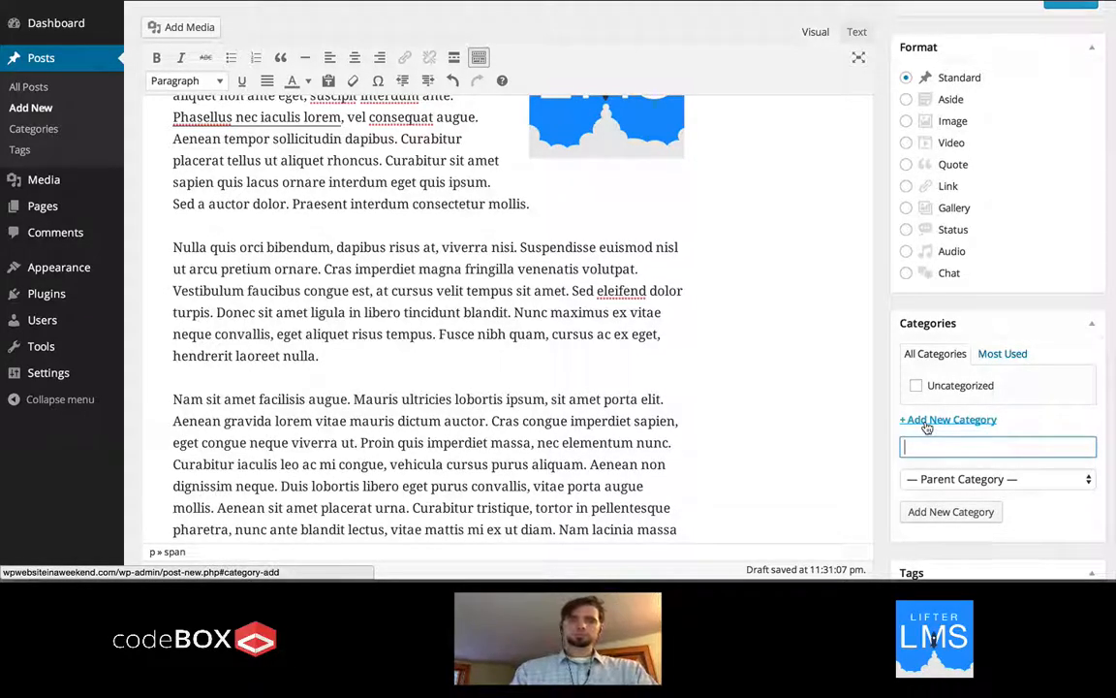
text(WordLMS Plugins)
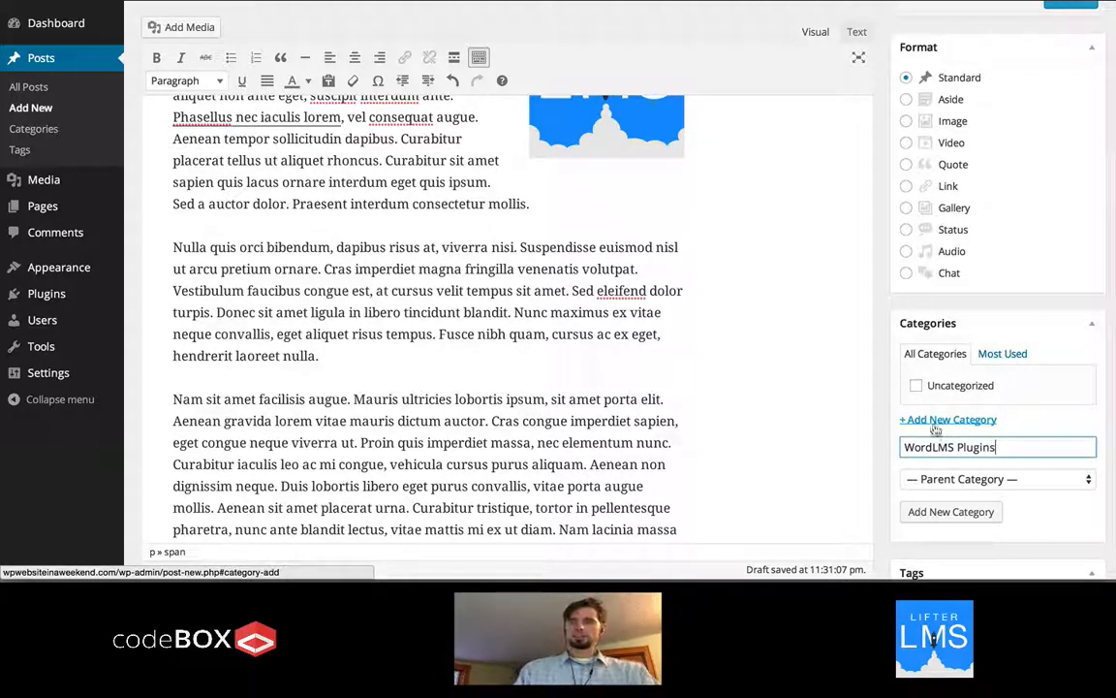
click(954, 513)
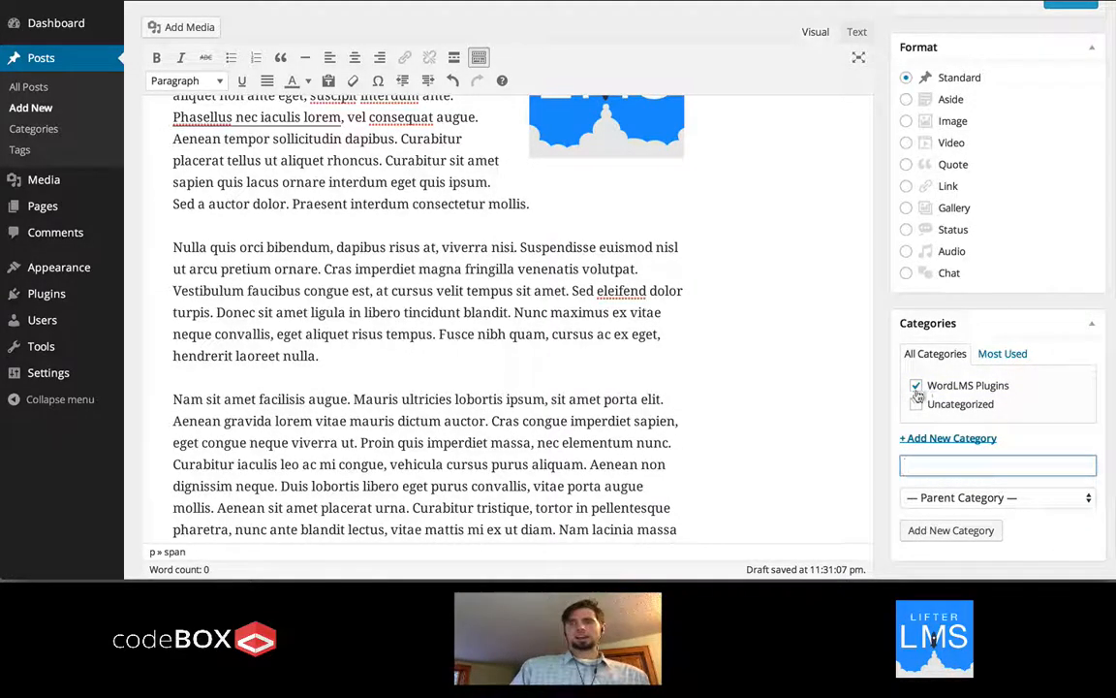
click(972, 385)
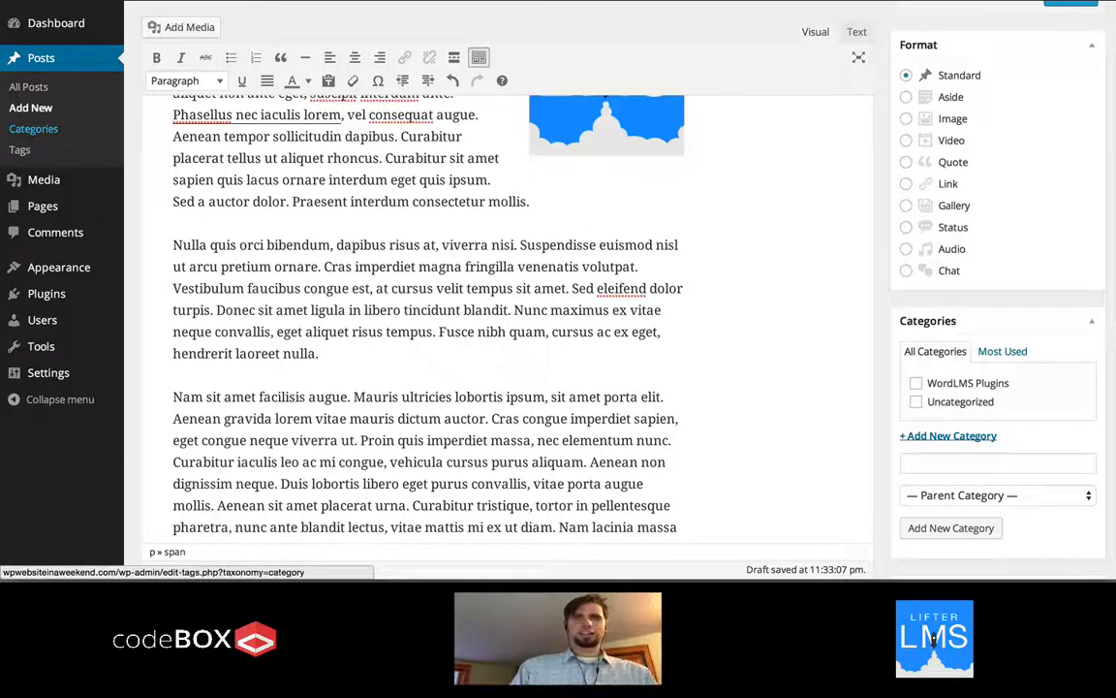
Step: Rename the WordLMS Plugins category to WordPress LMS Plugins in the site's category list
click(33, 128)
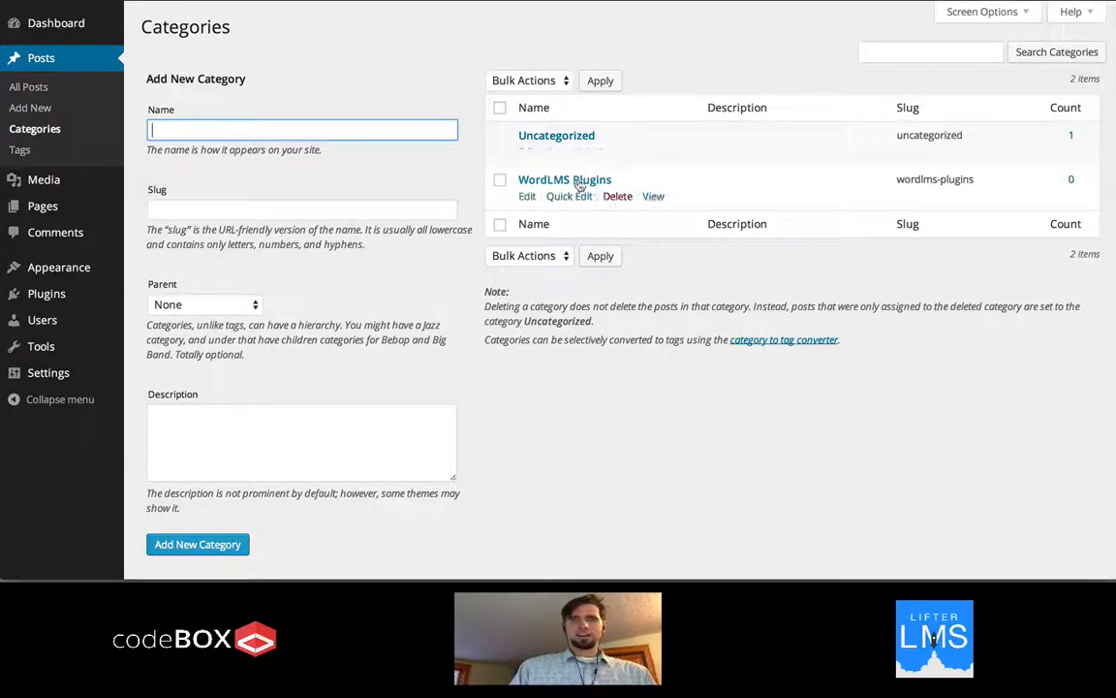
click(557, 197)
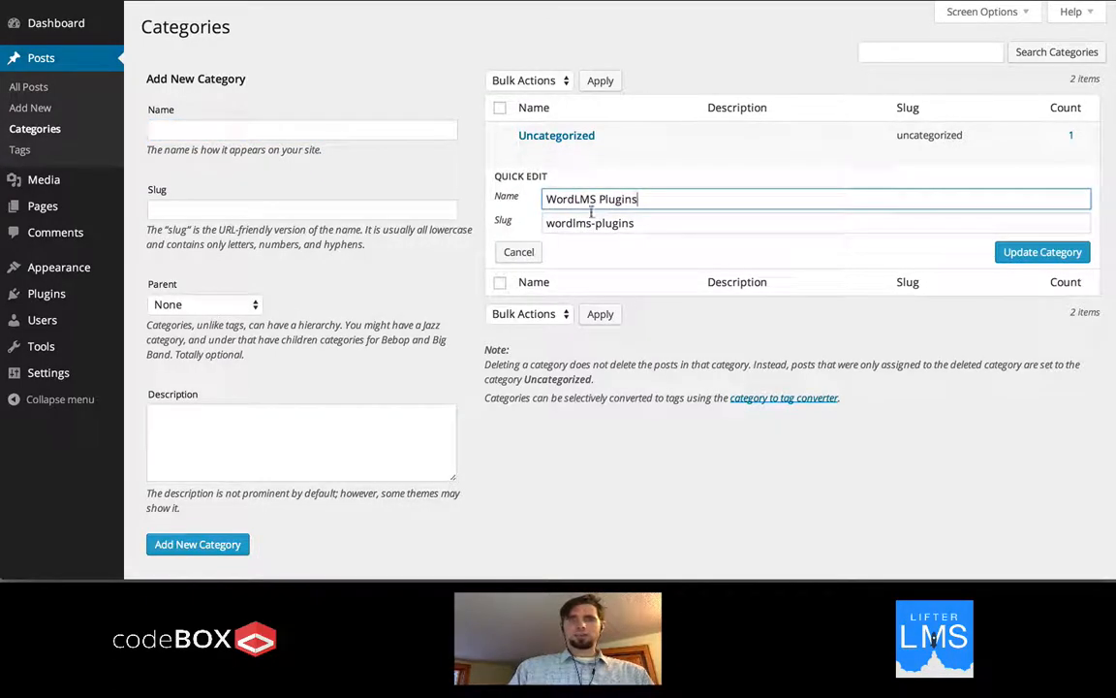
click(575, 199)
text(Press)
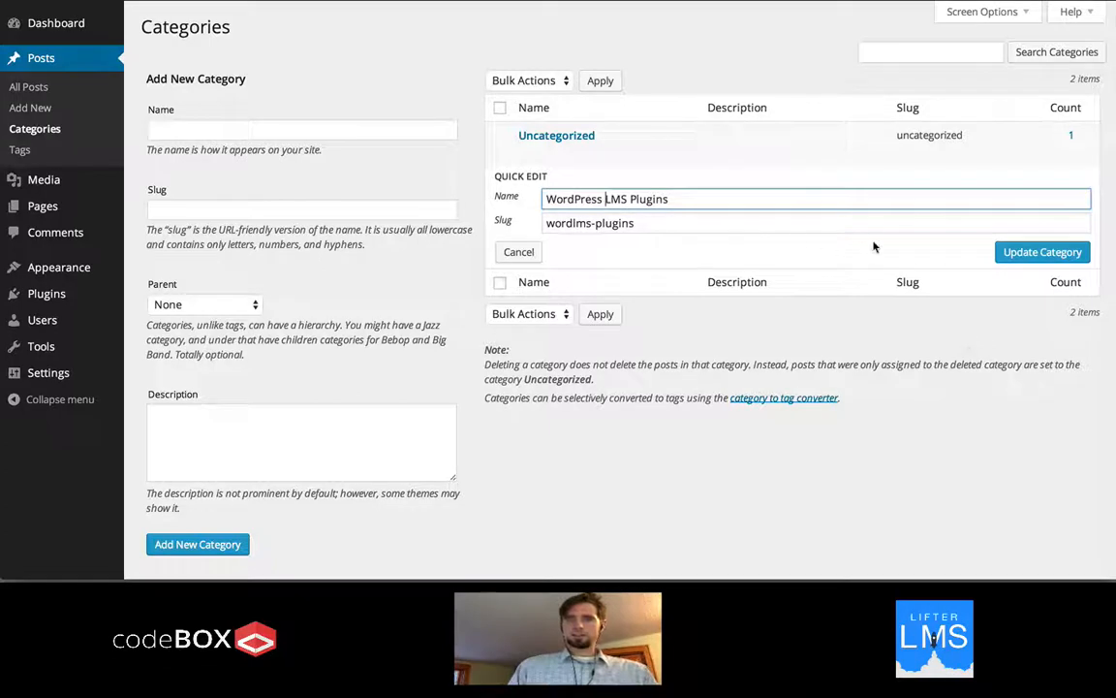
click(1019, 252)
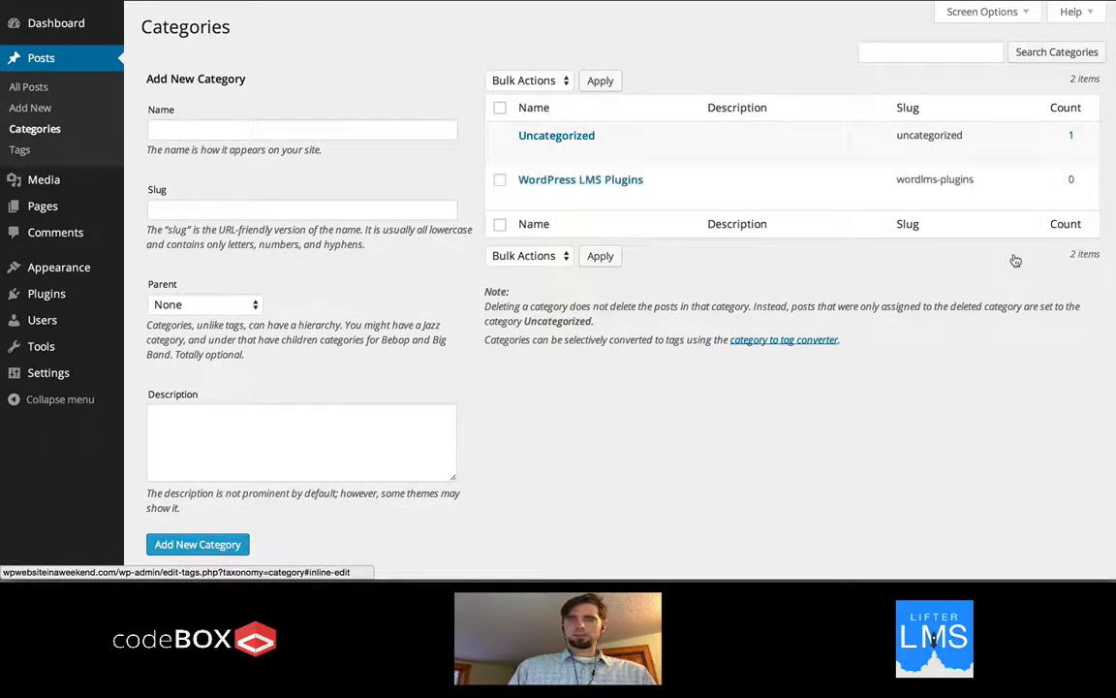
Step: Change the slug of the WordPress LMS Plugins category to wordpress-lms-plugins
mouse_move(710, 180)
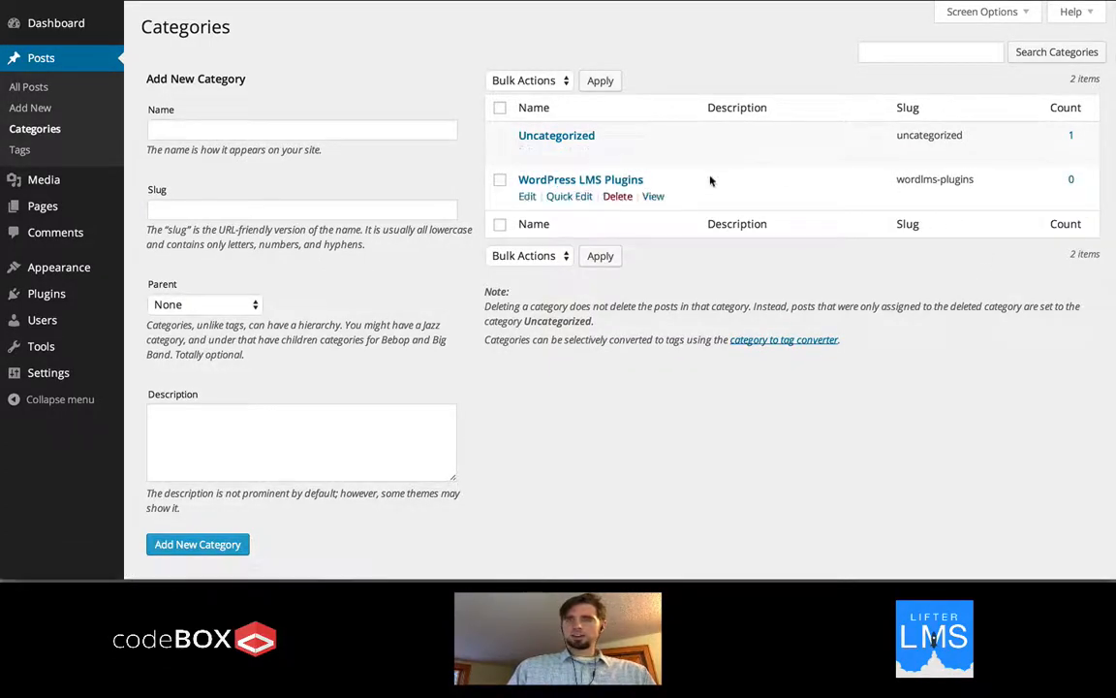
click(570, 197)
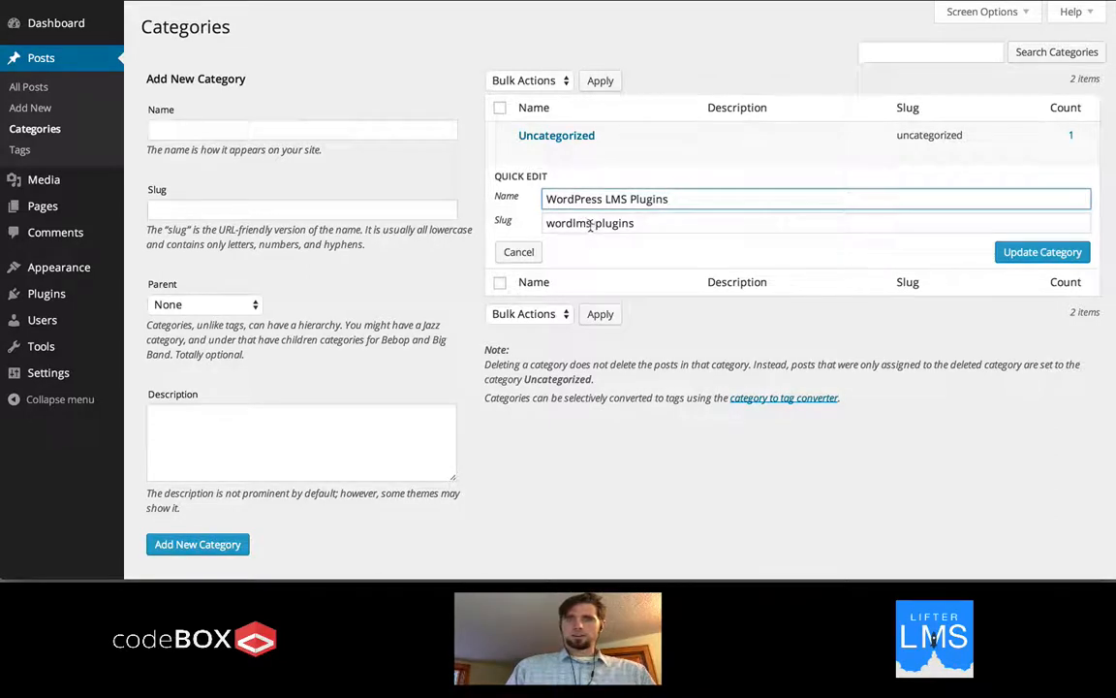
click(572, 223)
text(press)
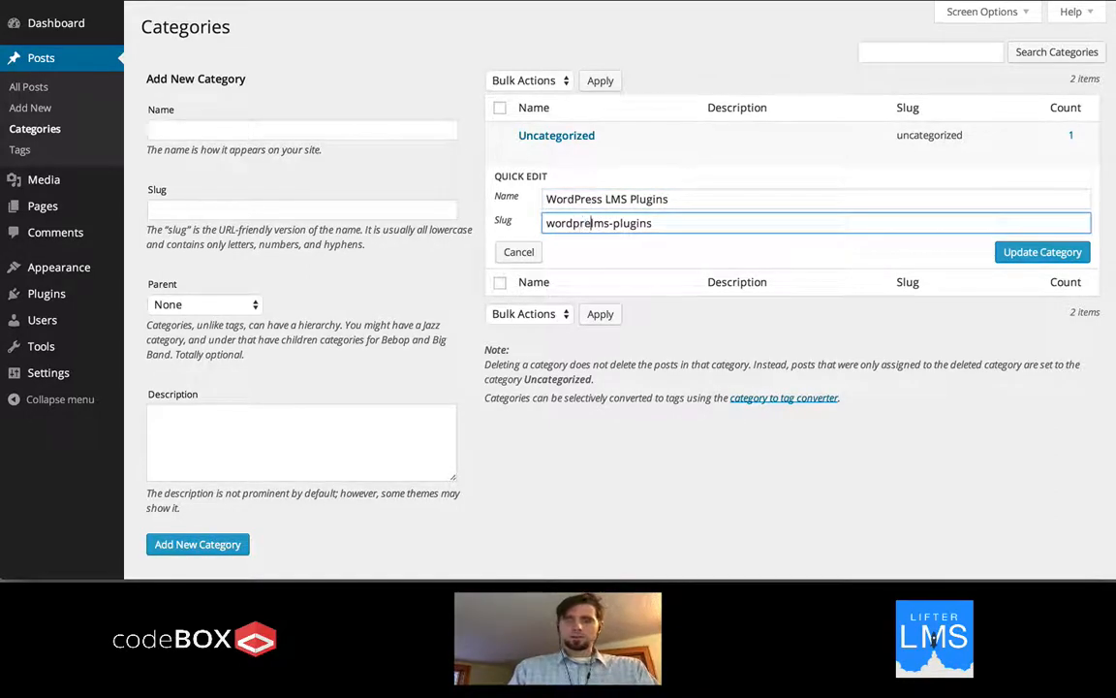
text(-)
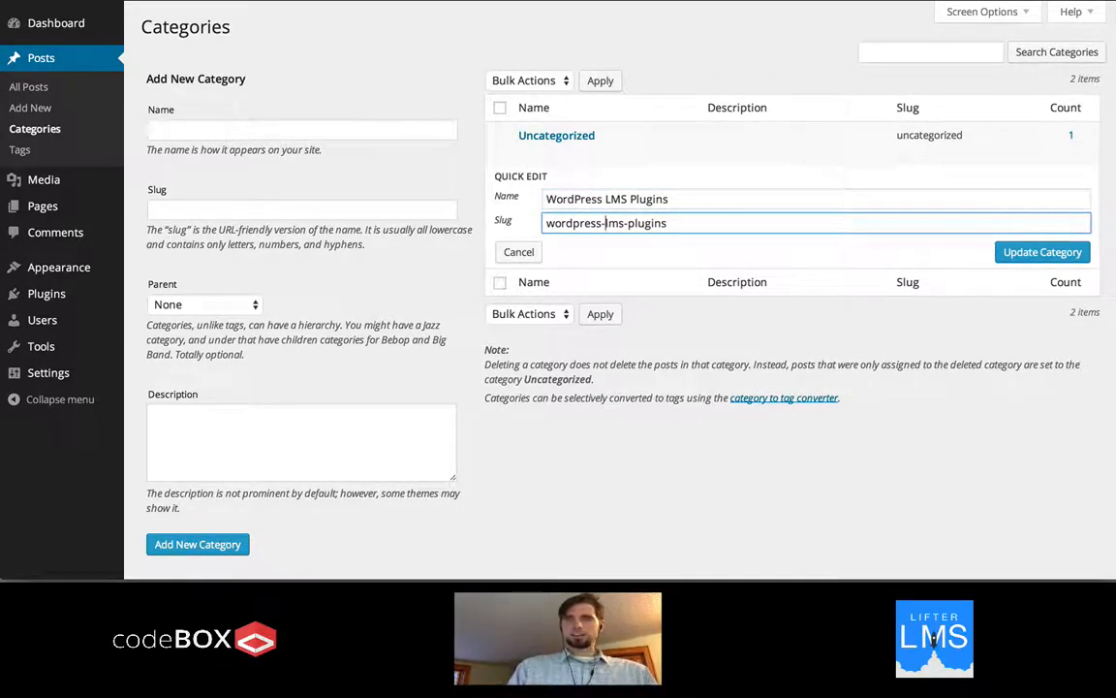
click(1056, 252)
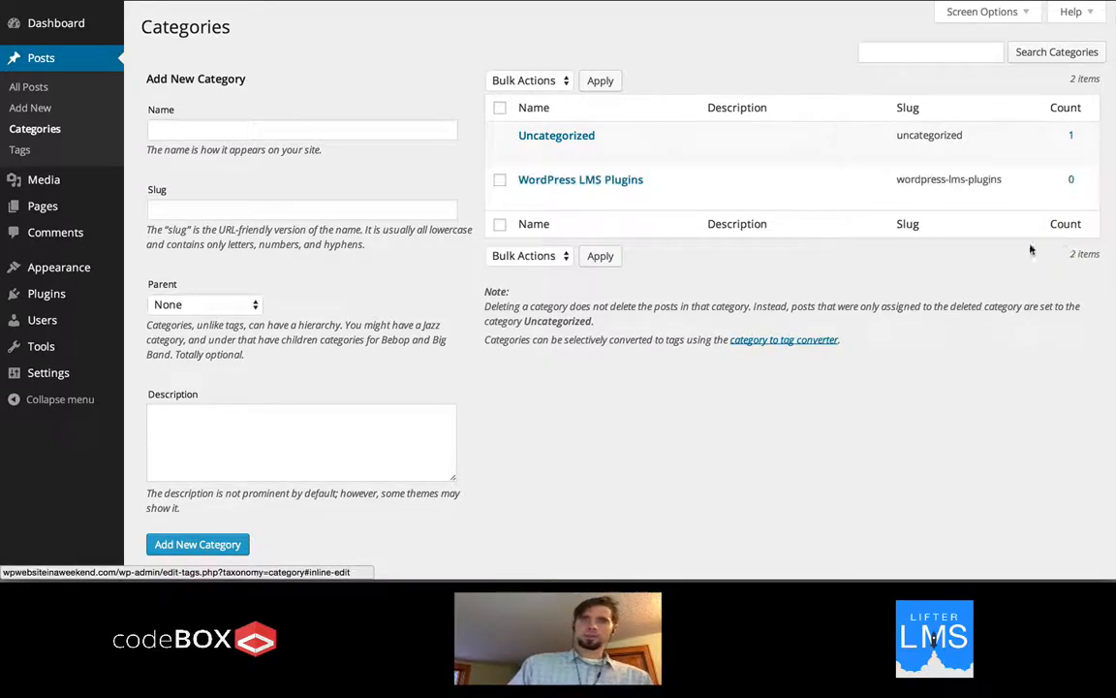
Step: Return to the draft post, enter the tag Lifter LMS and assign the post to the WordLMS Plugins category
scroll(577, 217, down, 1)
scroll(578, 217, down, 2)
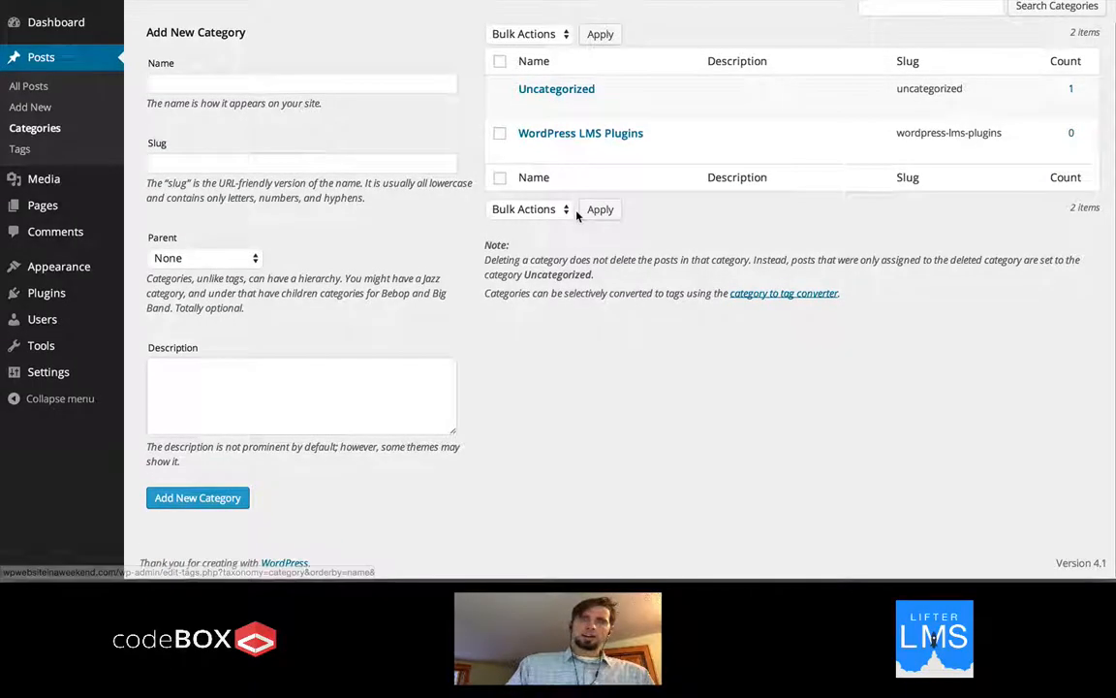
scroll(575, 217, up, 2)
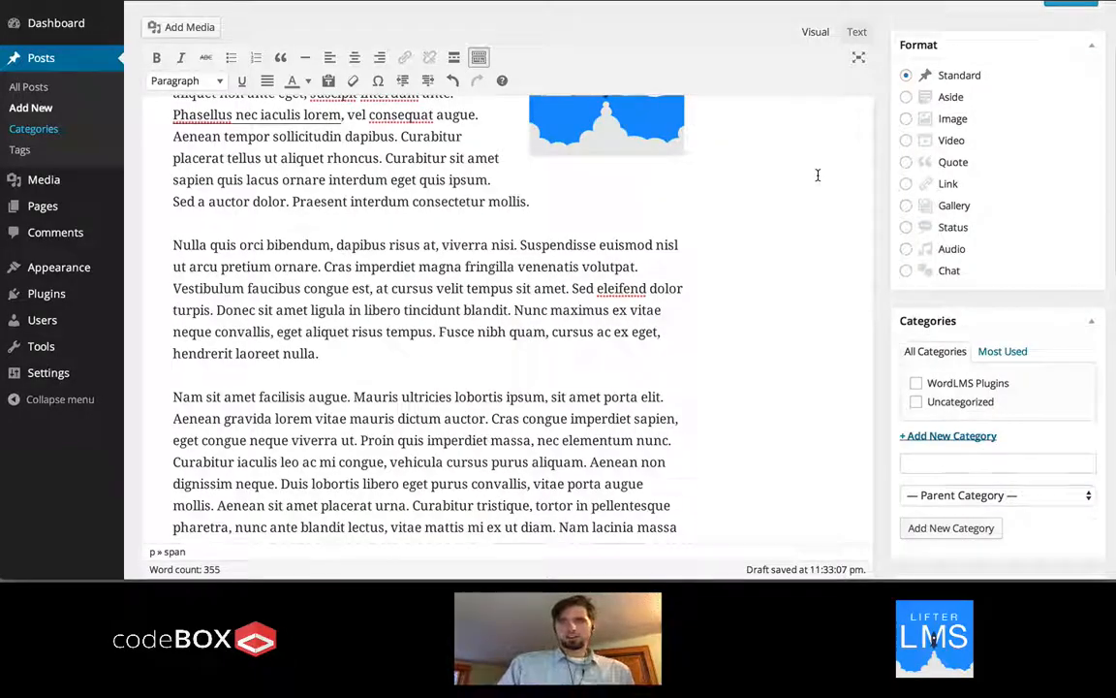
scroll(817, 174, up, 2)
scroll(987, 415, down, 3)
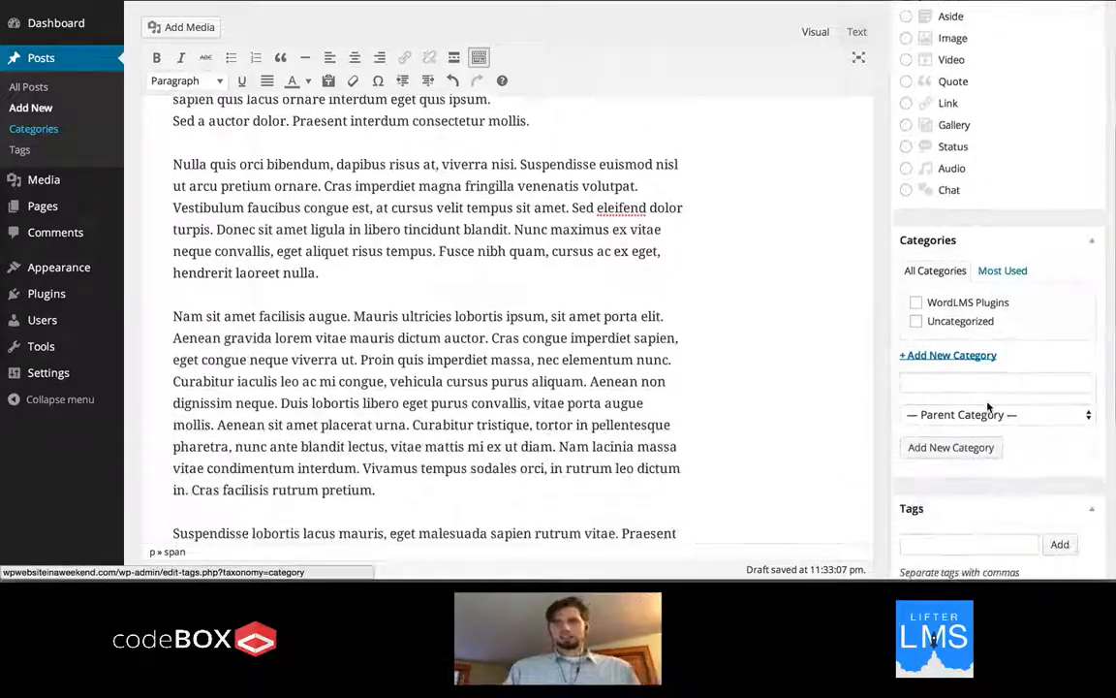
scroll(988, 405, down, 3)
click(957, 411)
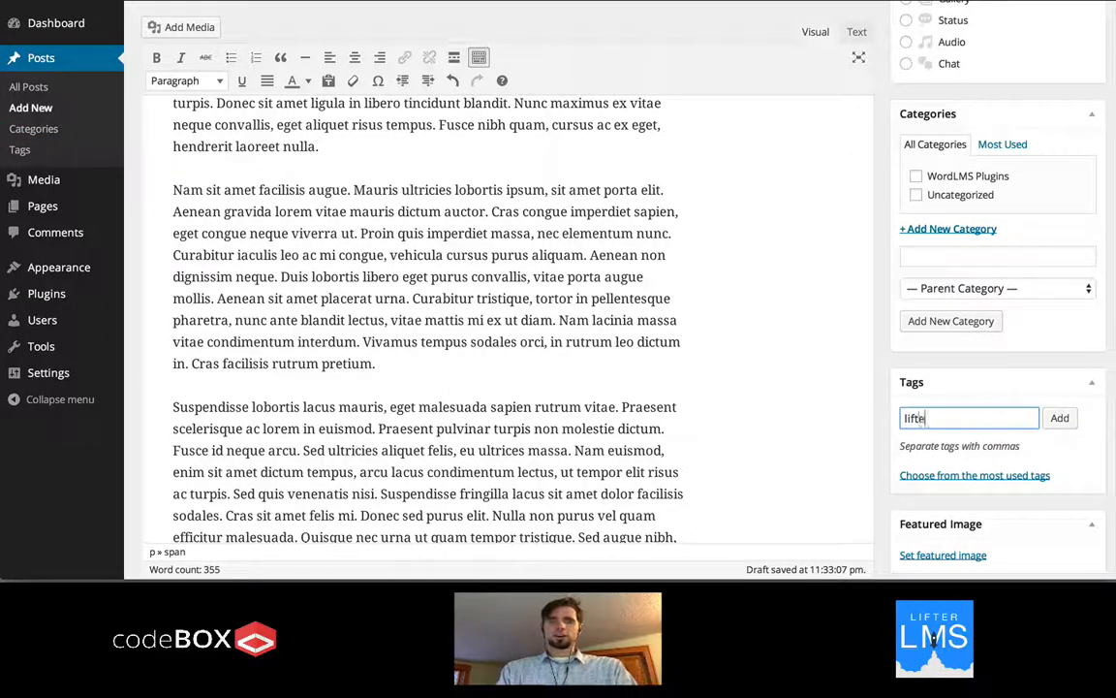
key(BackSpace)
key(BackSpace)
text(L)
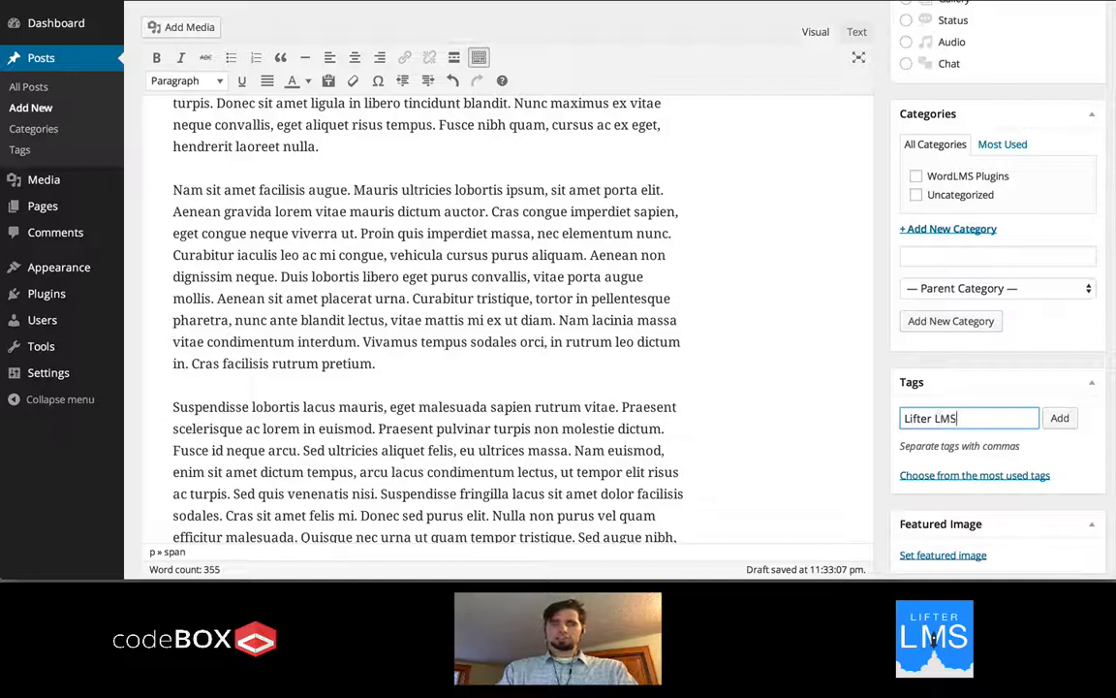
click(916, 176)
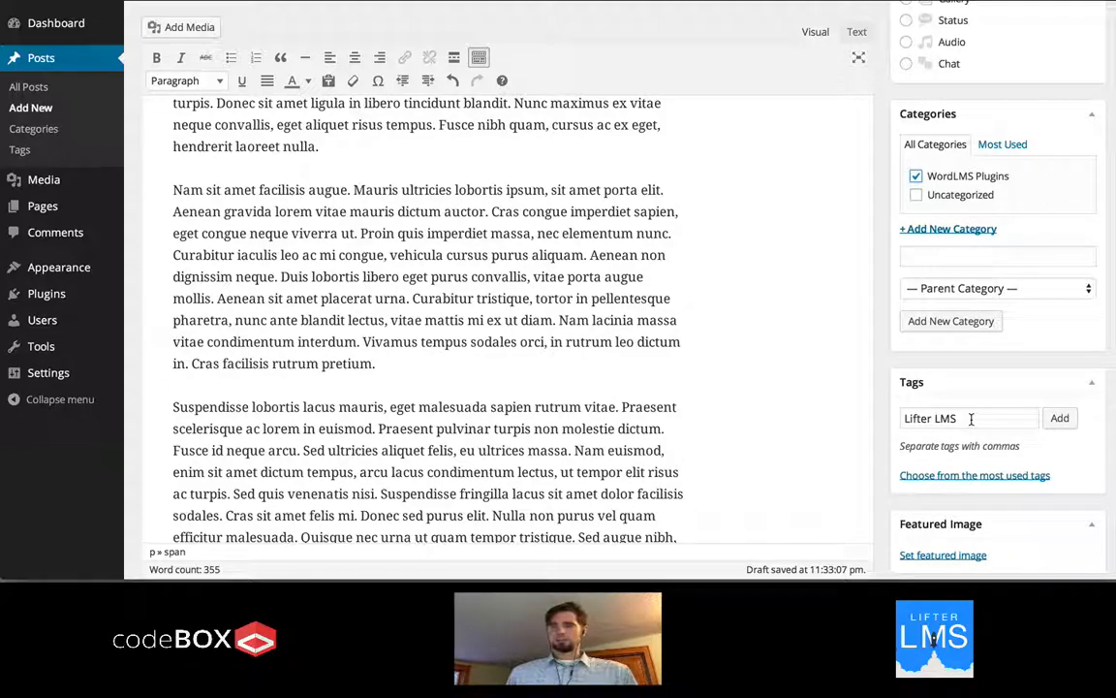
Step: Upload clouds.jpg from the desktop and set it as the post's featured image
scroll(969, 419, down, 5)
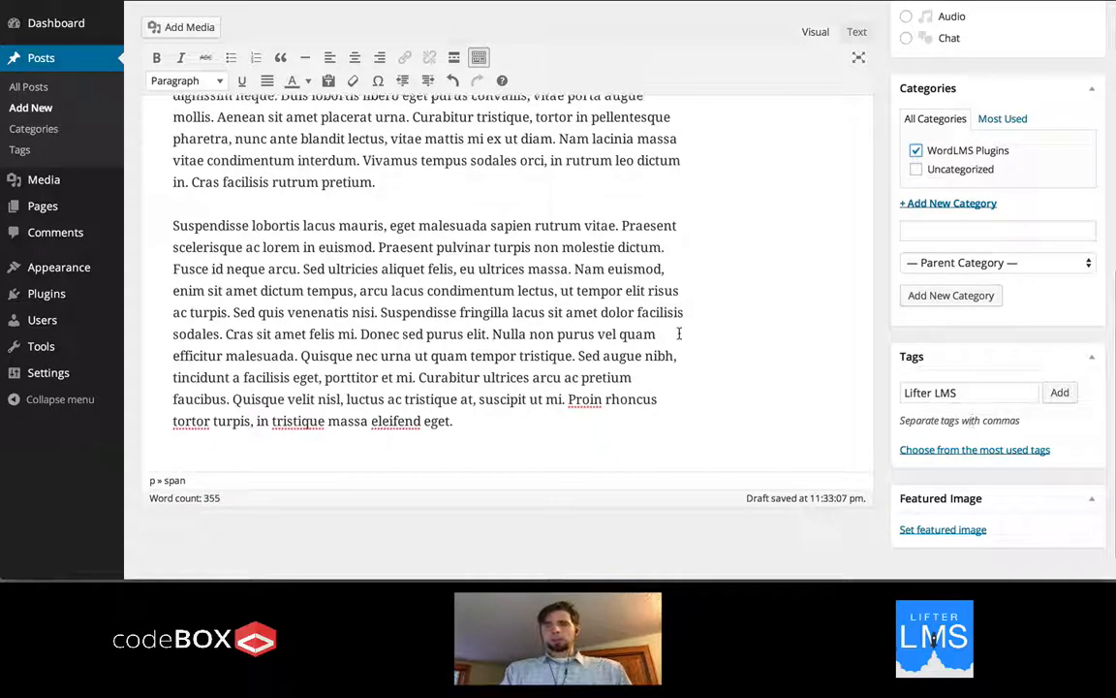
scroll(678, 333, down, 3)
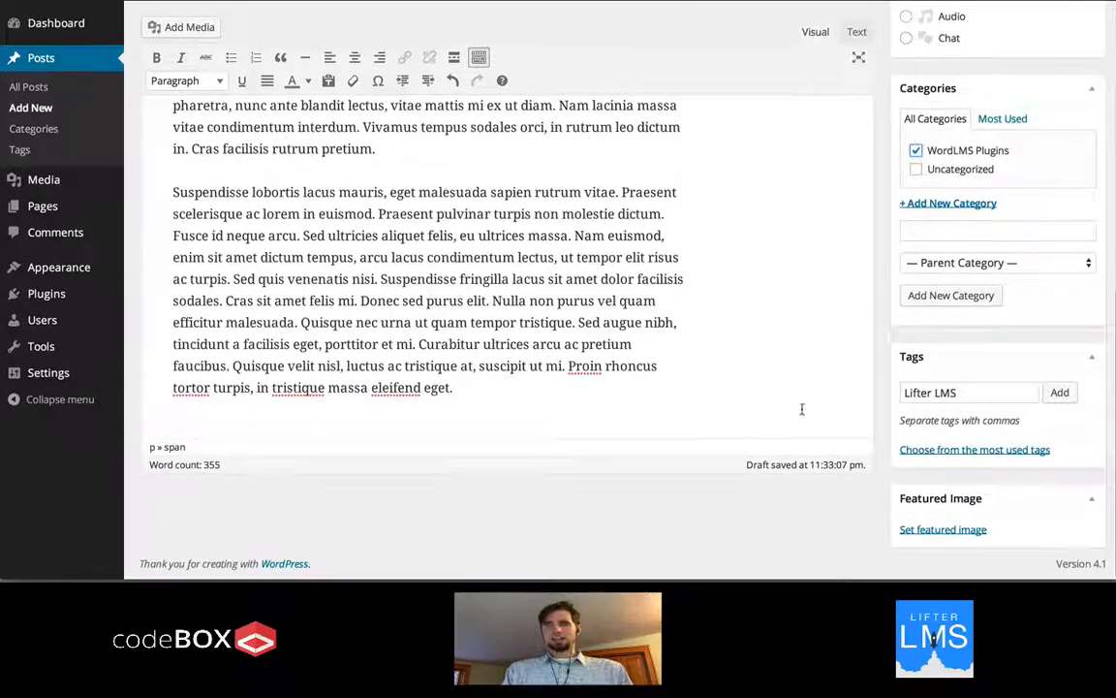
click(930, 530)
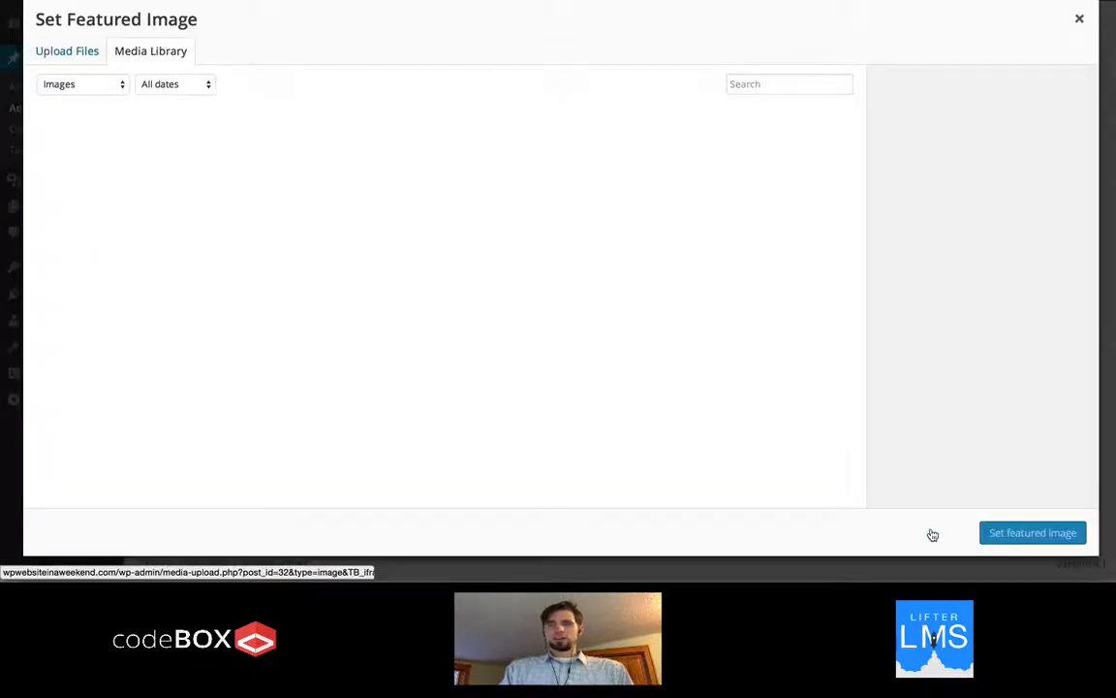
click(60, 53)
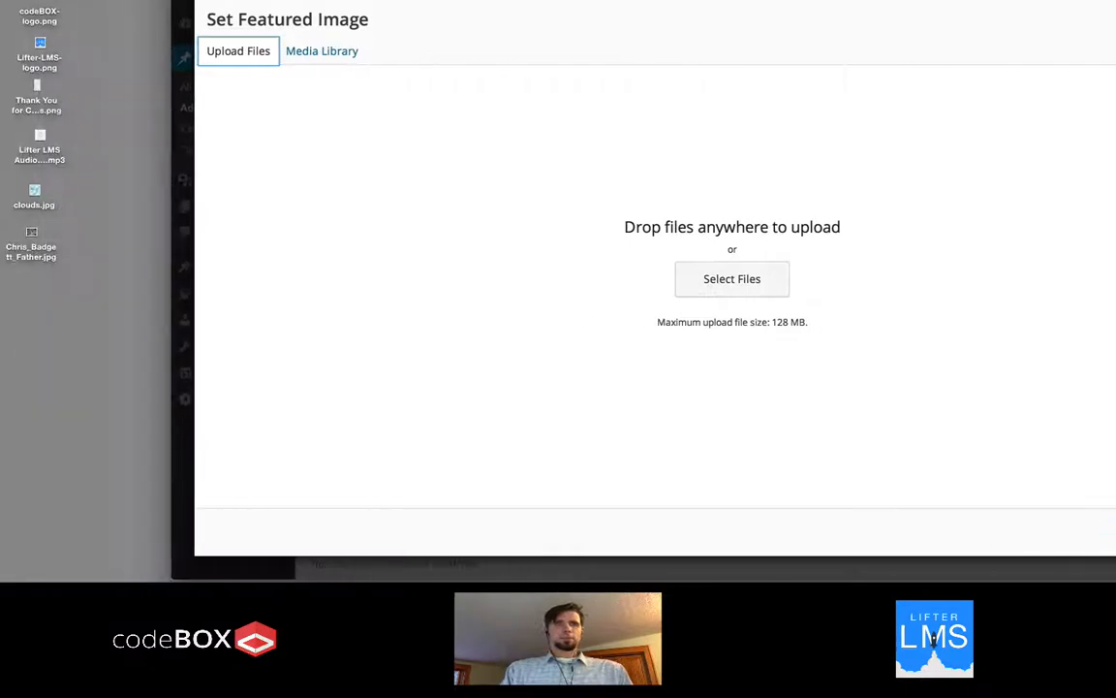
drag(29, 190, 582, 237)
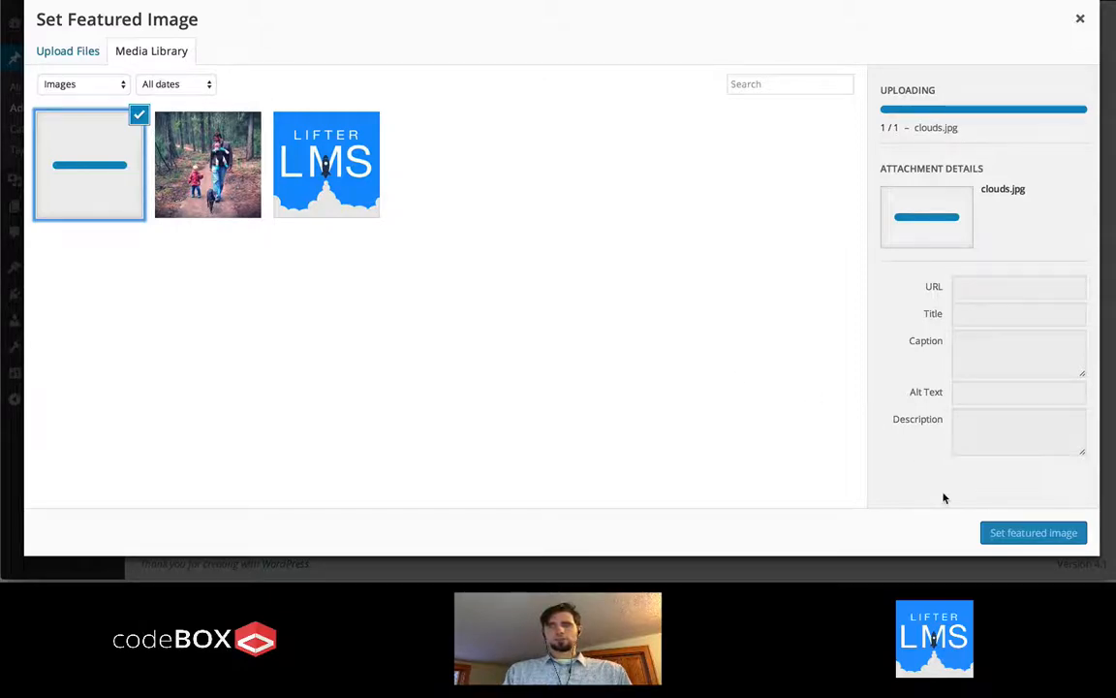
click(1042, 538)
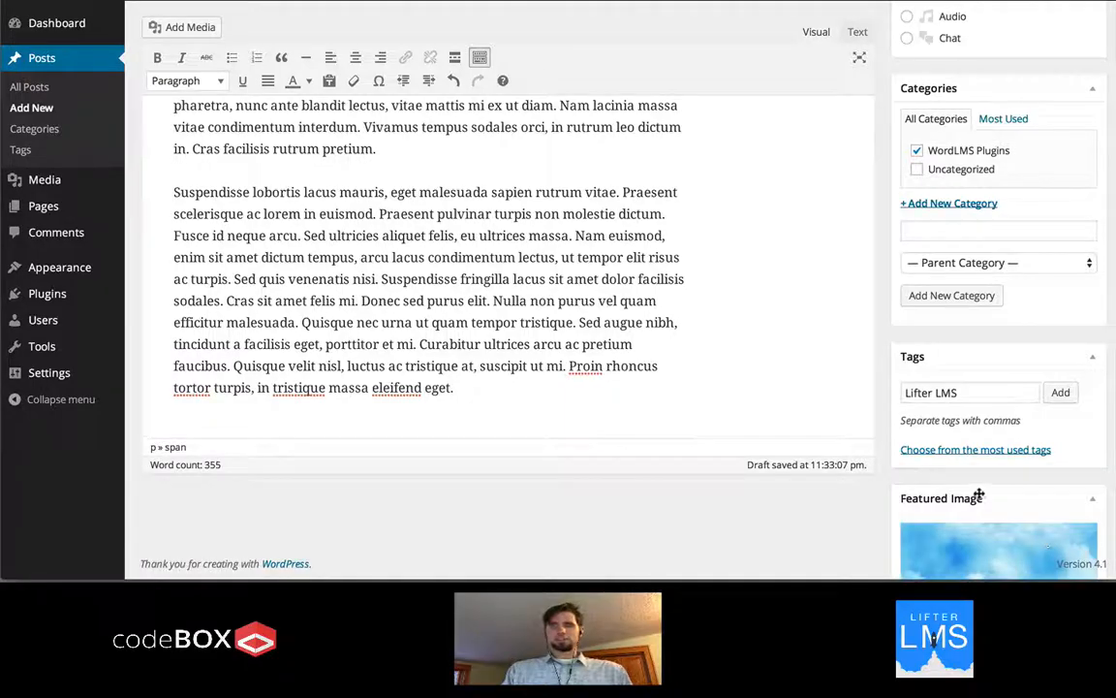
Step: Publish the post My First Post
scroll(983, 489, down, 3)
scroll(728, 274, up, 10)
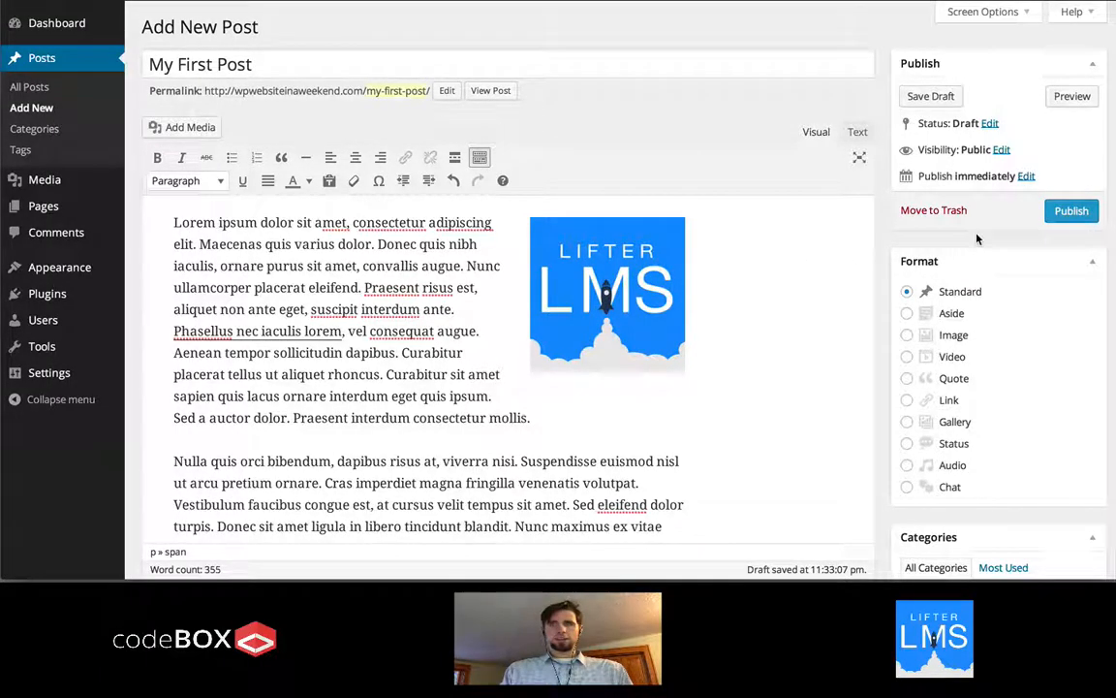
click(1071, 210)
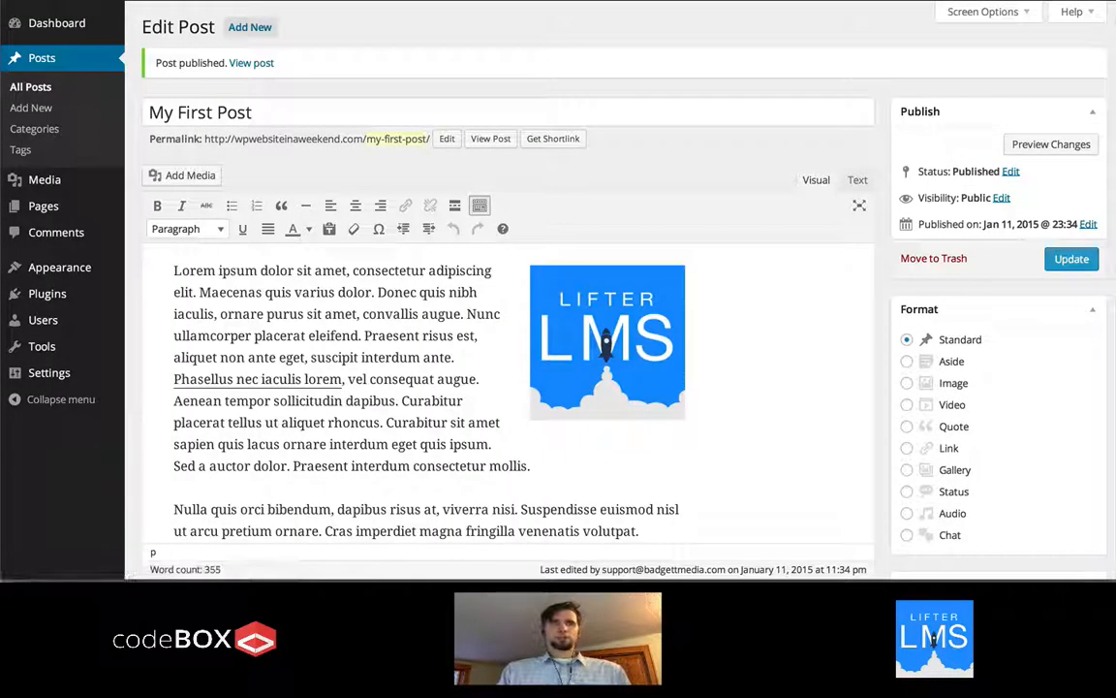
Step: Open the Blog page on the live site and check the published post's featured image, content, category and tag
mouse_move(135, 3)
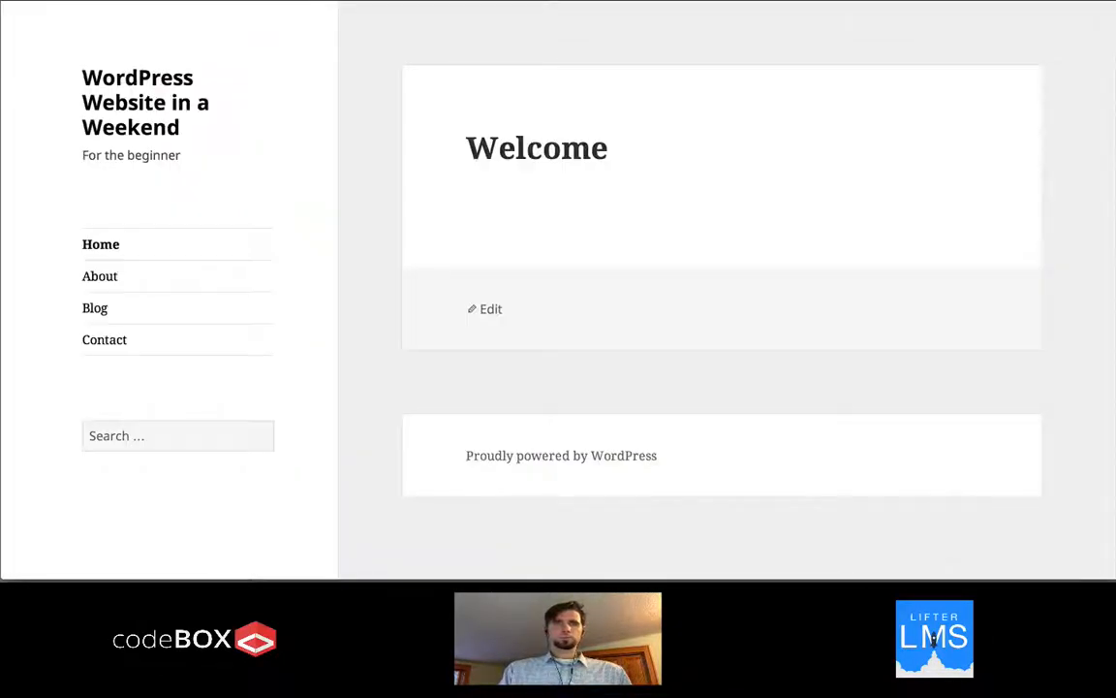
click(101, 304)
scroll(737, 494, down, 3)
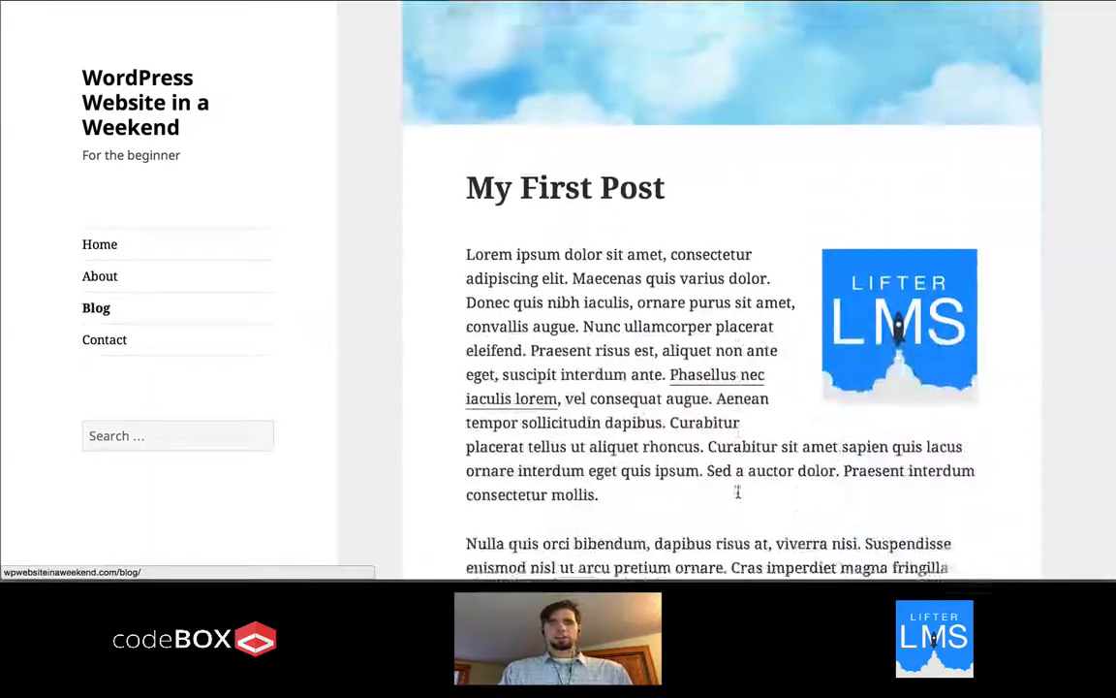
scroll(737, 495, down, 15)
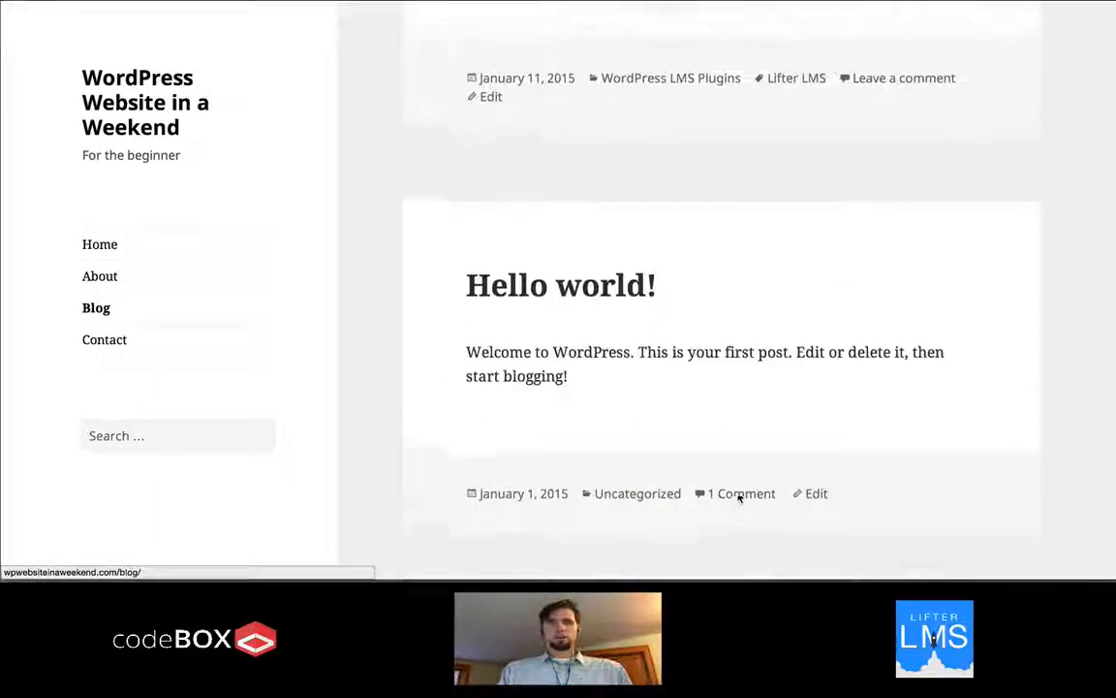
Step: Review the Blog page, open the live My First Post and examine its details and comment form
scroll(738, 497, up, 7)
scroll(738, 496, down, 7)
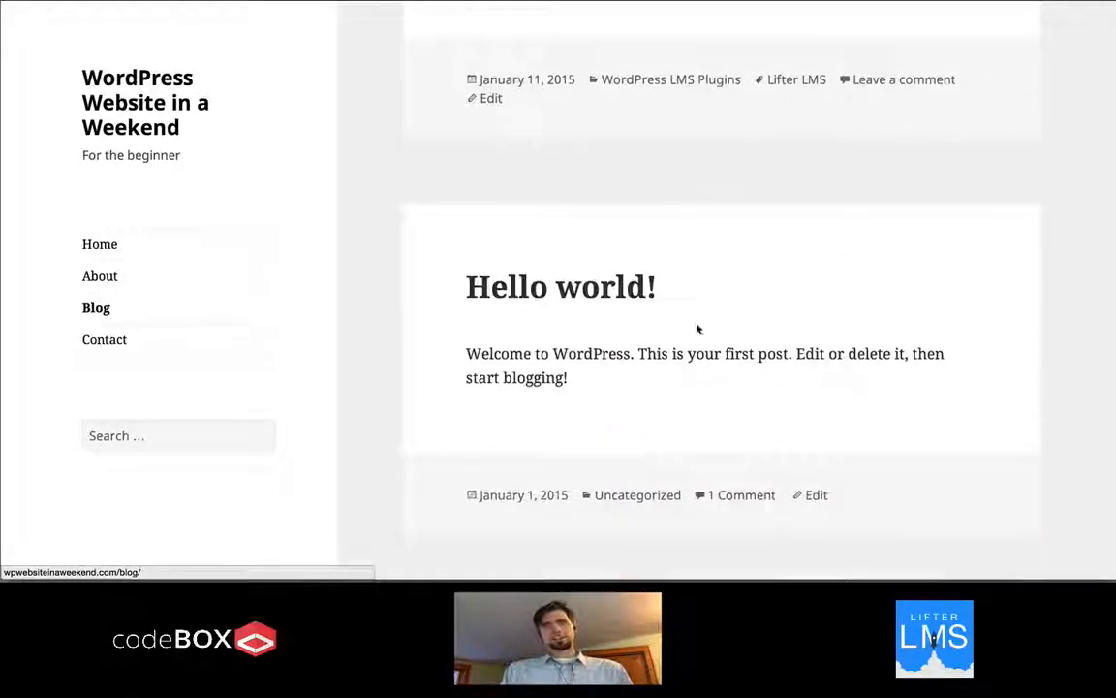
scroll(697, 329, up, 15)
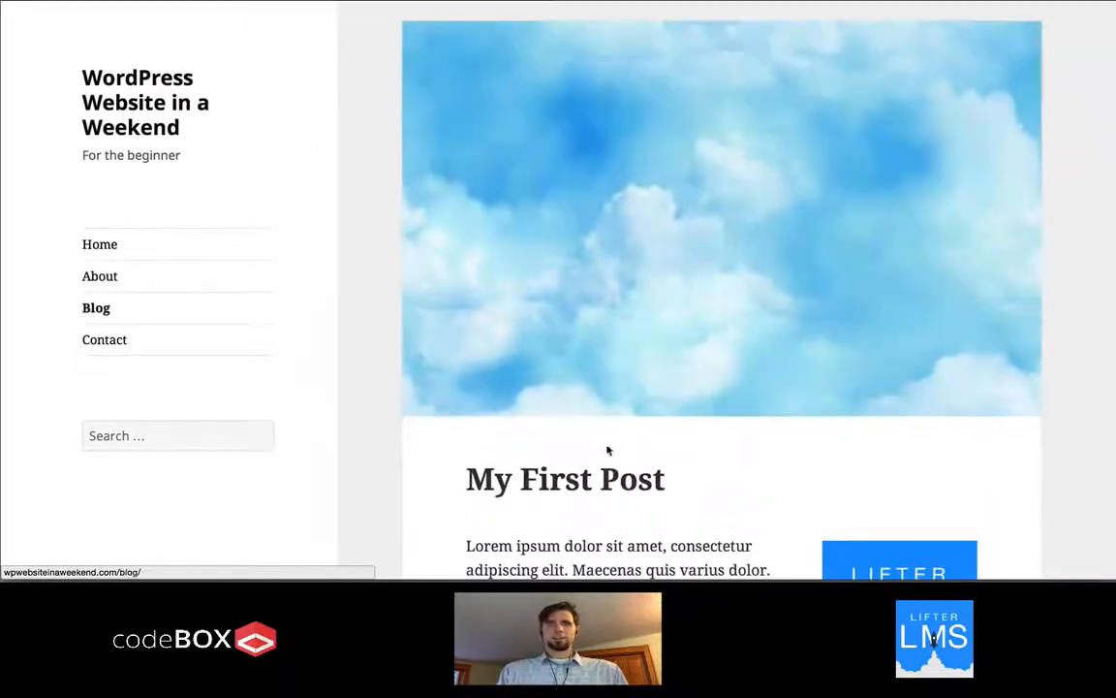
click(601, 475)
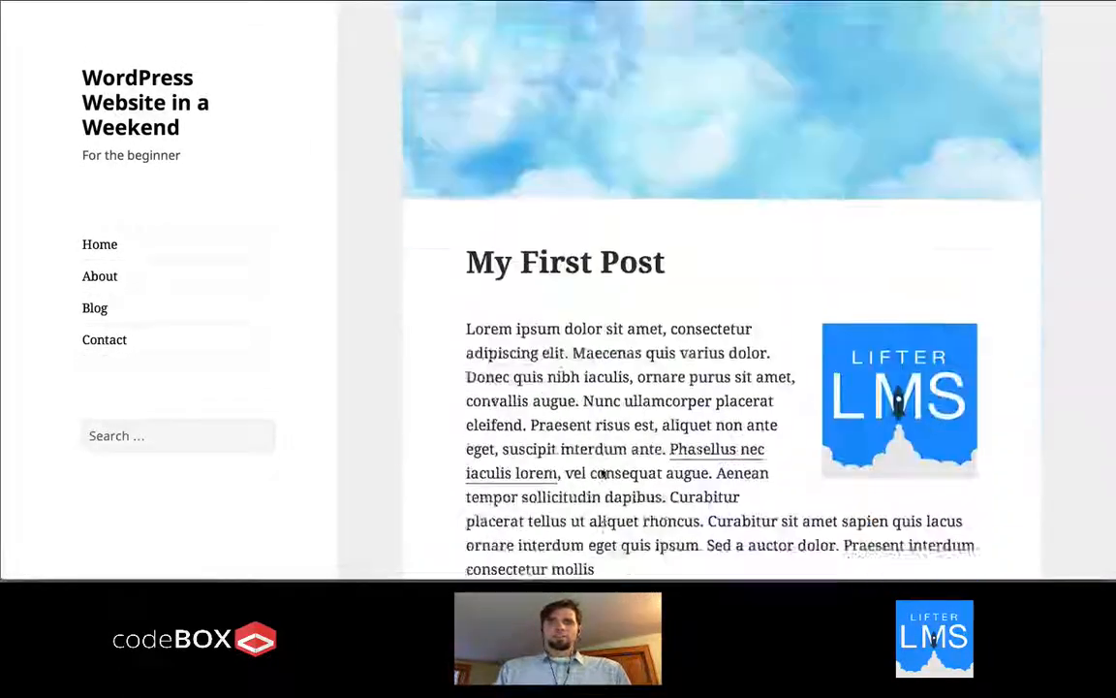
scroll(603, 473, down, 15)
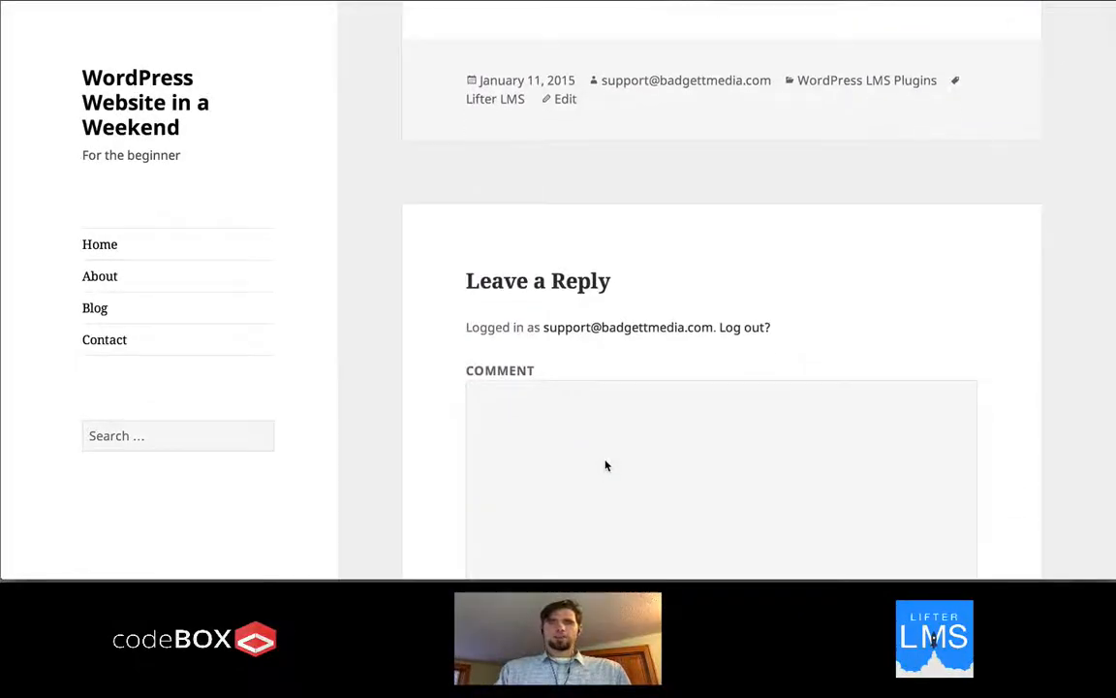
scroll(622, 498, down, 4)
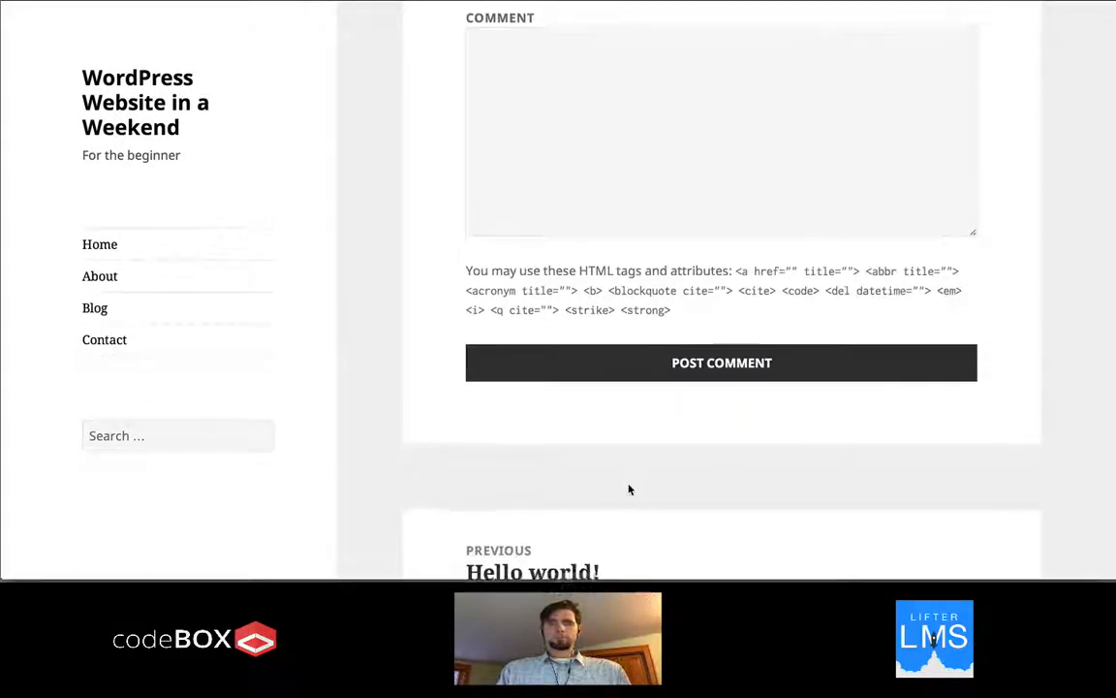
scroll(629, 489, up, 1)
scroll(629, 489, up, 5)
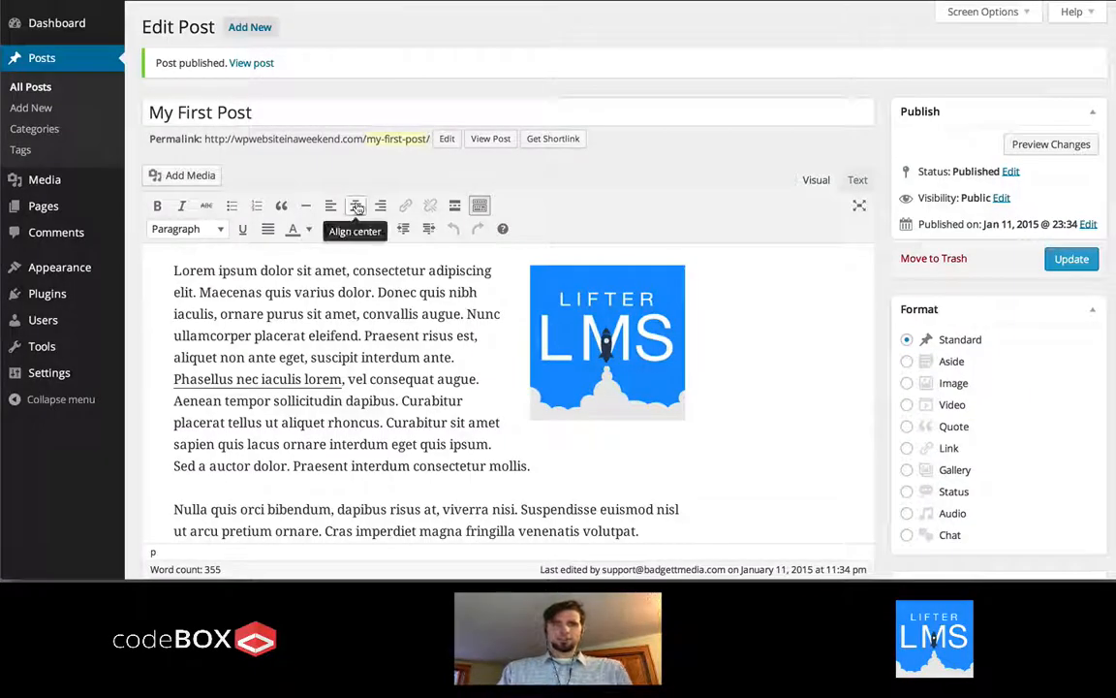
Step: Return to editing My First Post and enable the Discussion section in the screen options
scroll(357, 204, down, 10)
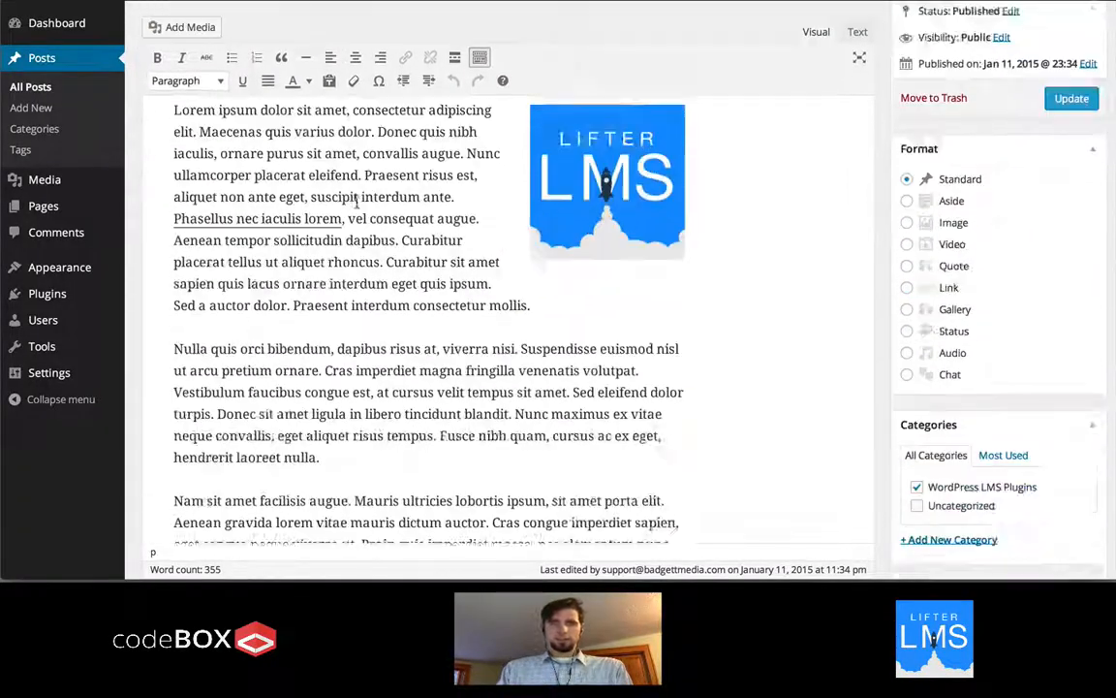
scroll(358, 198, up, 10)
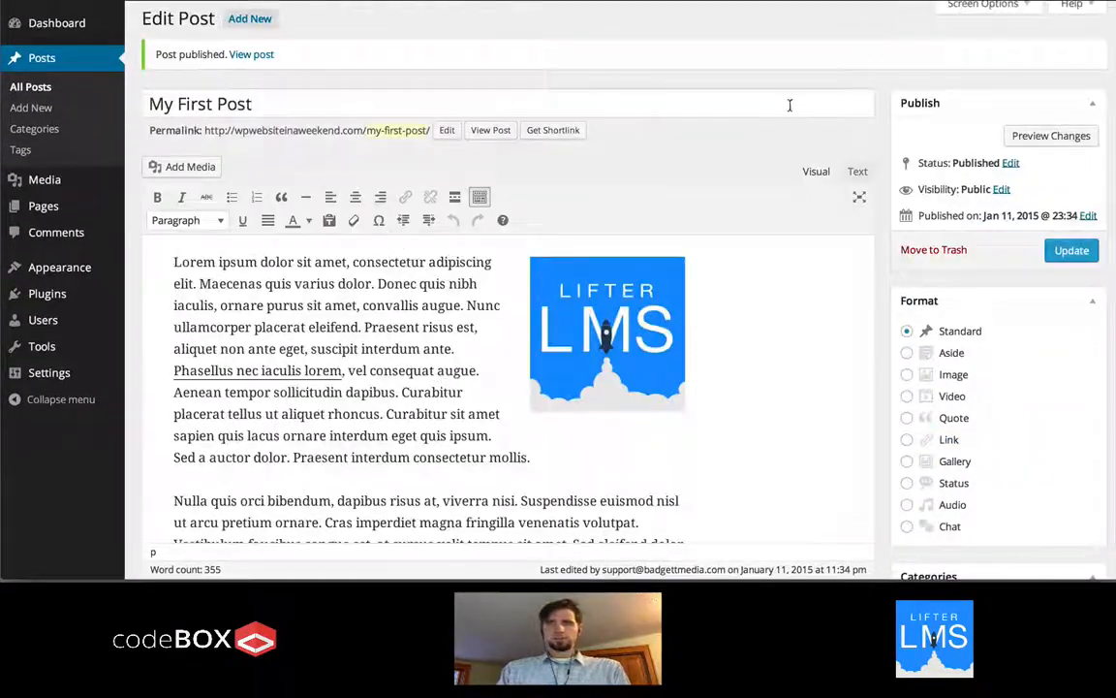
click(973, 5)
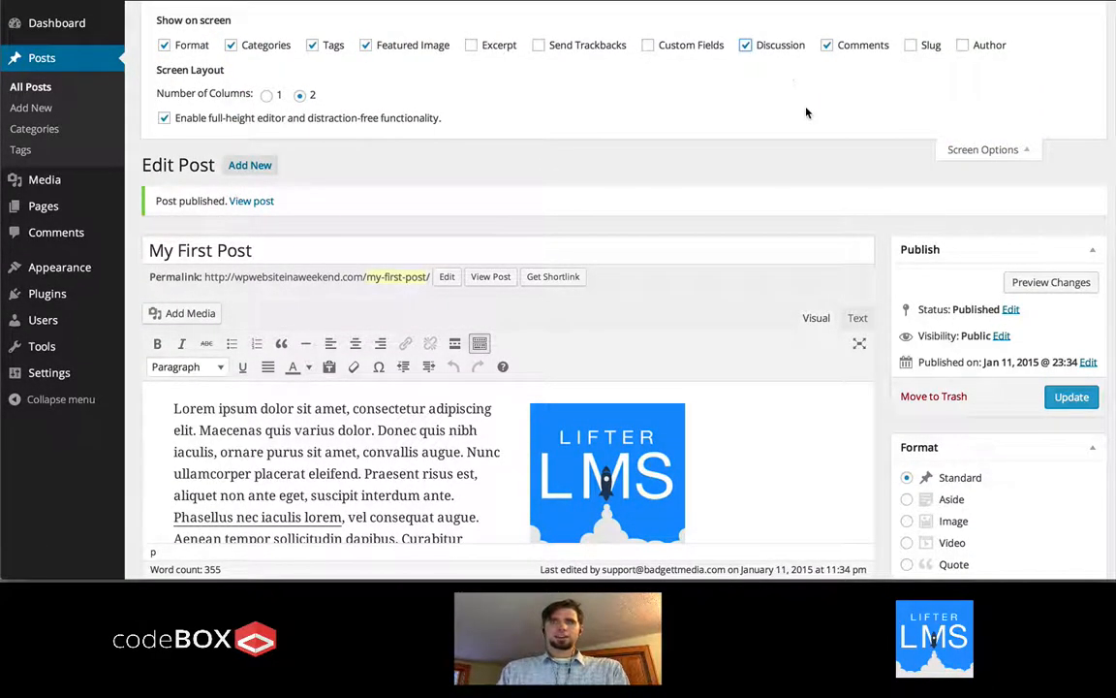
scroll(810, 106, down, 2)
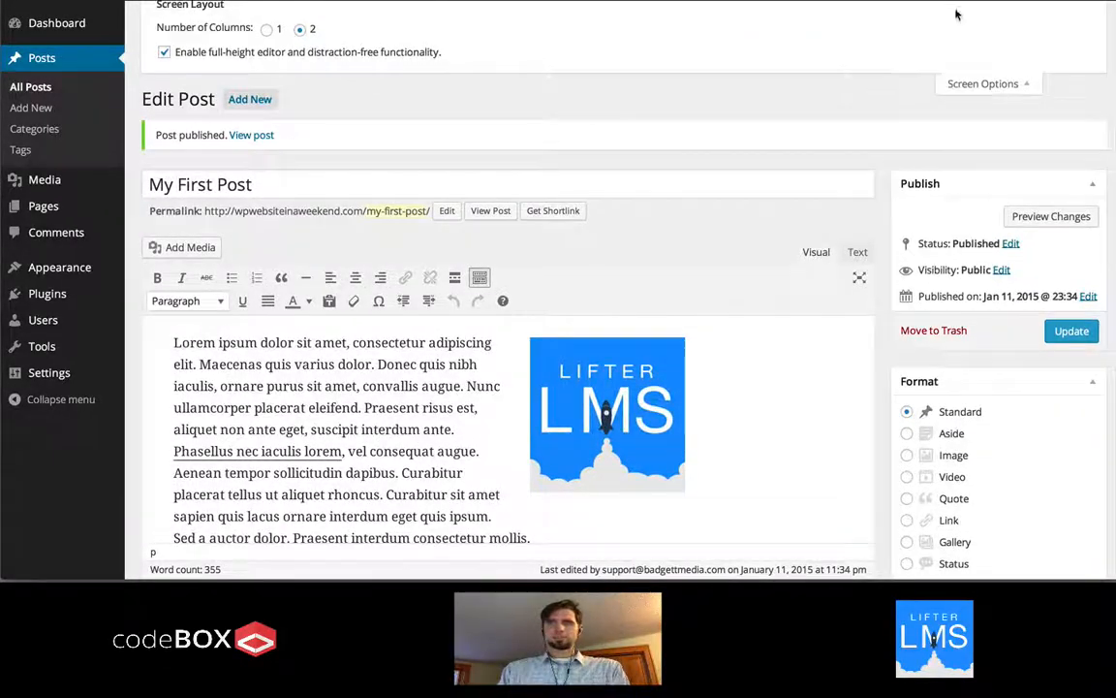
scroll(957, 84, up, 2)
Step: Disallow comments and trackbacks and pingbacks in the post's Discussion settings, and allow both again
scroll(792, 270, down, 5)
scroll(792, 269, down, 3)
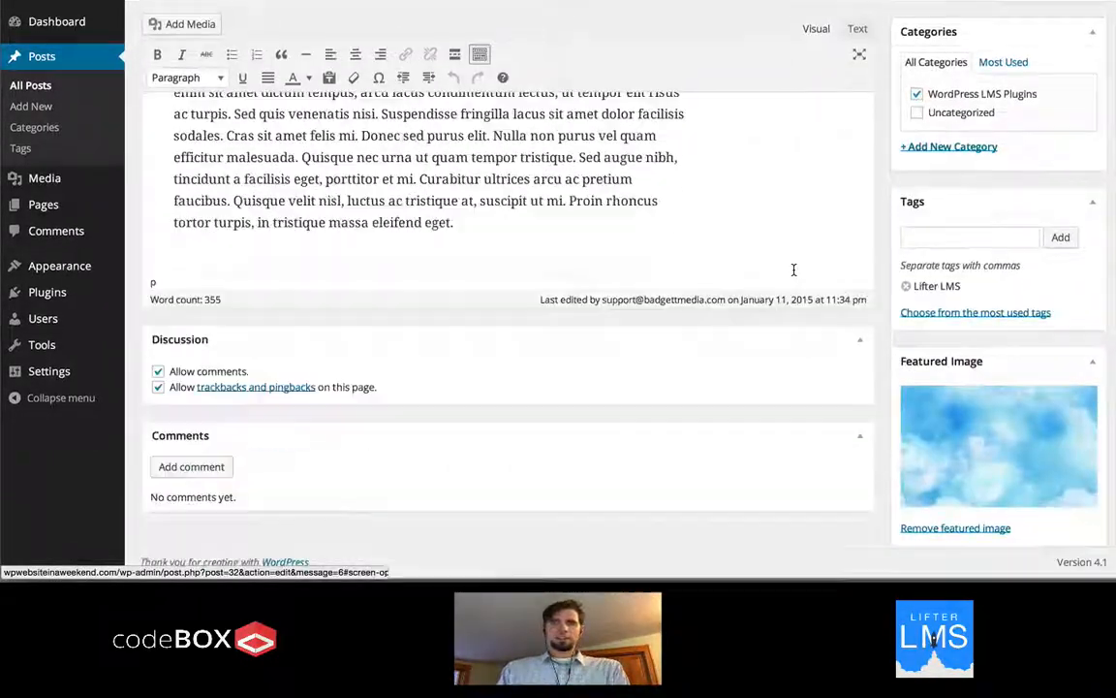
click(158, 373)
click(157, 388)
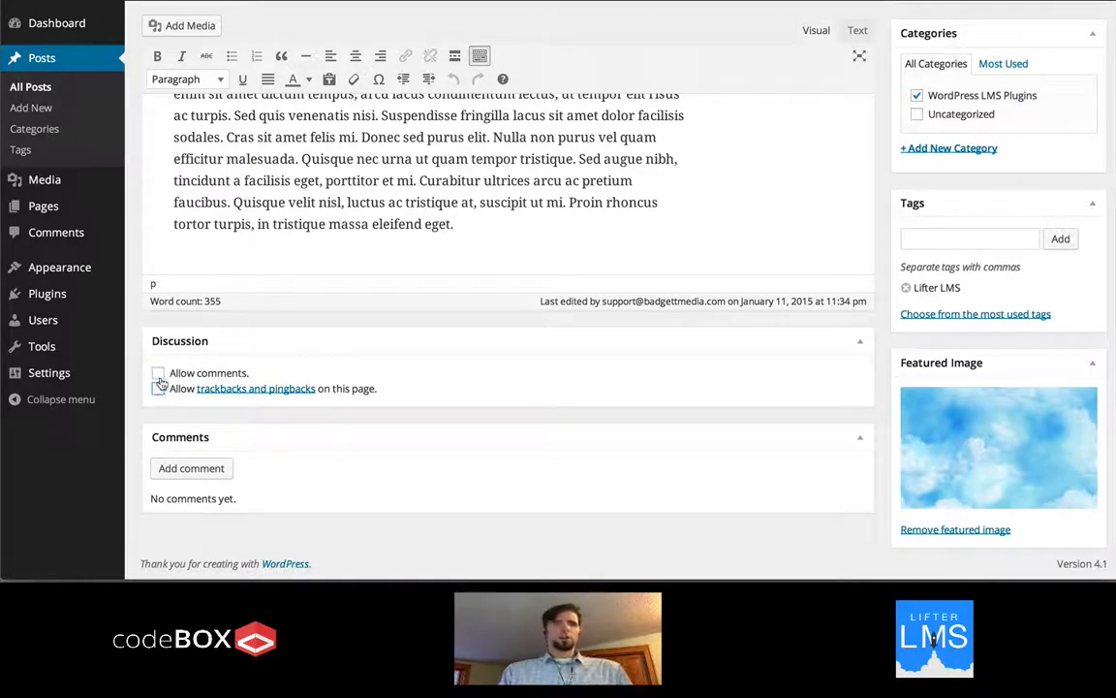
click(157, 374)
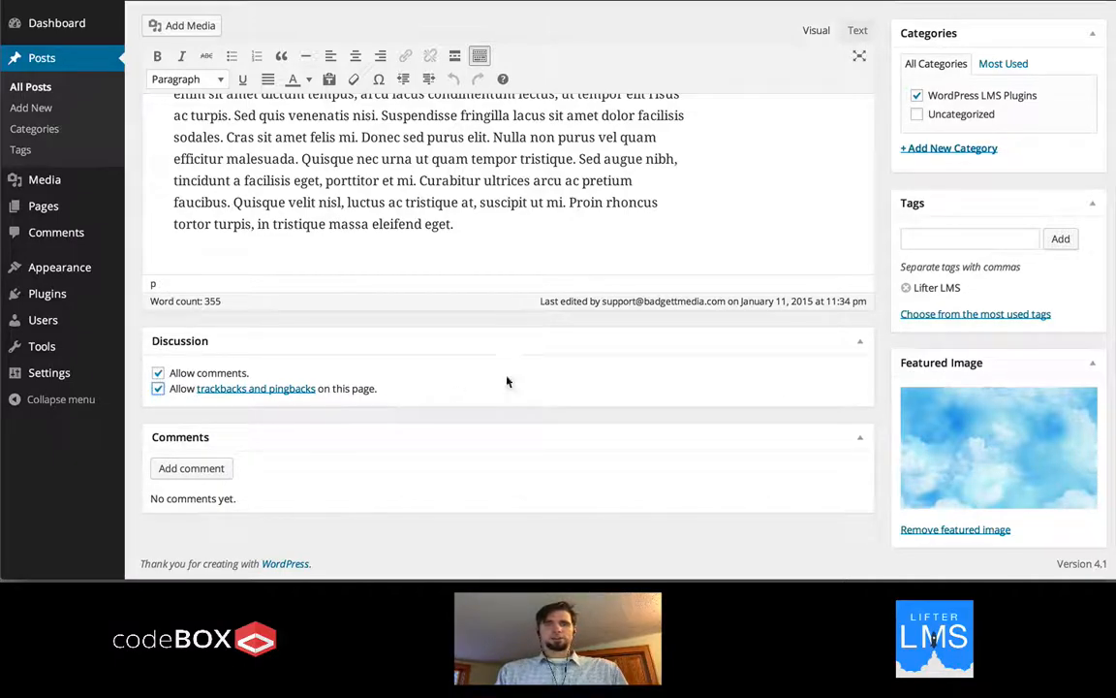
Step: Update the published post My First Post and review its Discussion settings
scroll(505, 378, up, 3)
scroll(506, 378, up, 5)
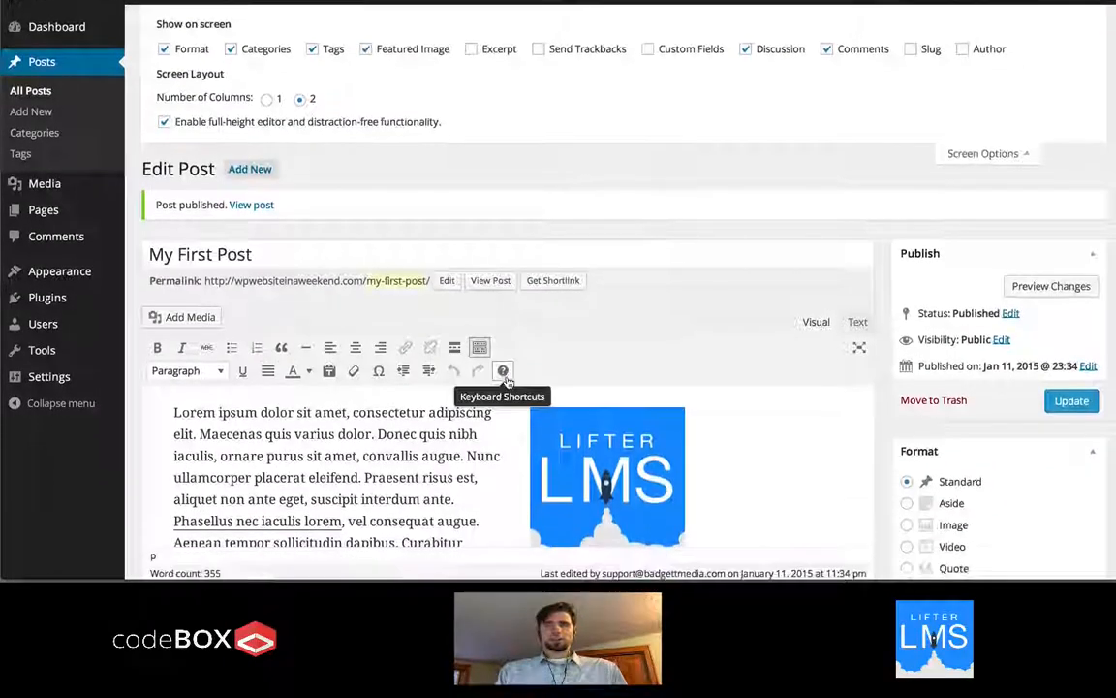
scroll(506, 378, down, 10)
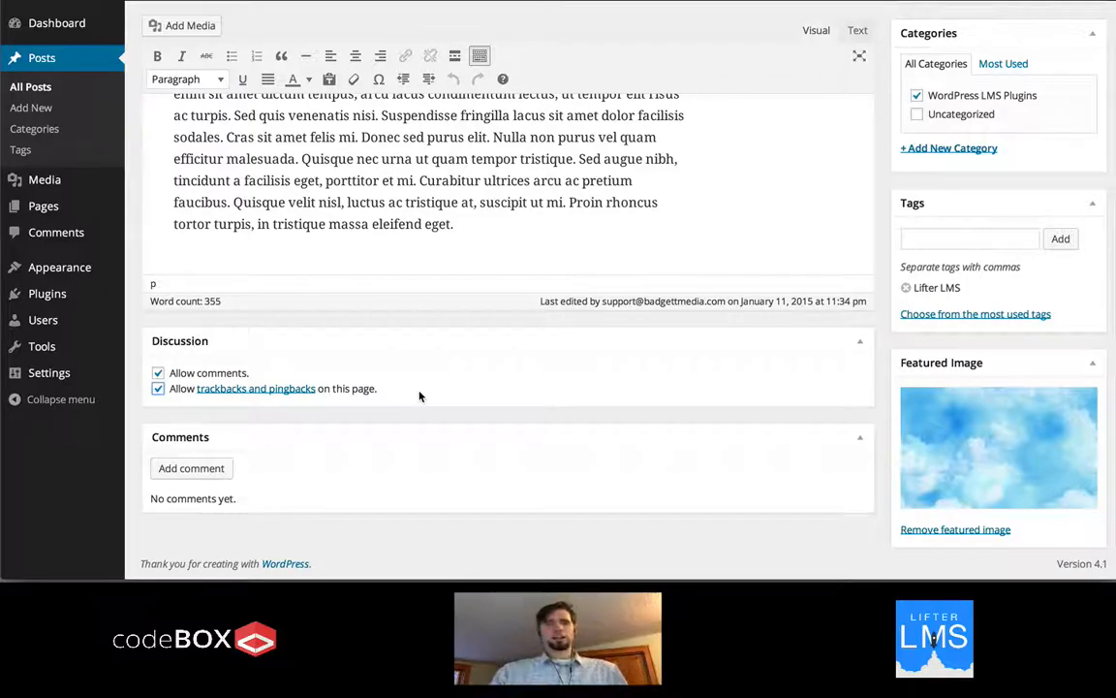
scroll(420, 393, up, 5)
scroll(420, 393, up, 3)
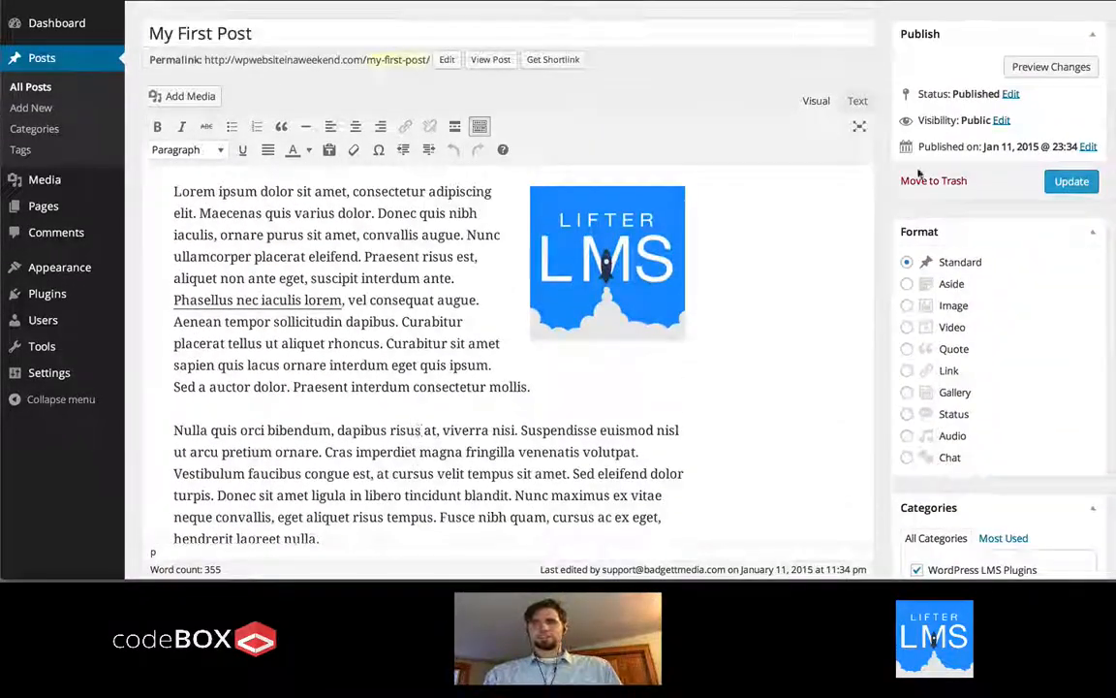
click(1064, 183)
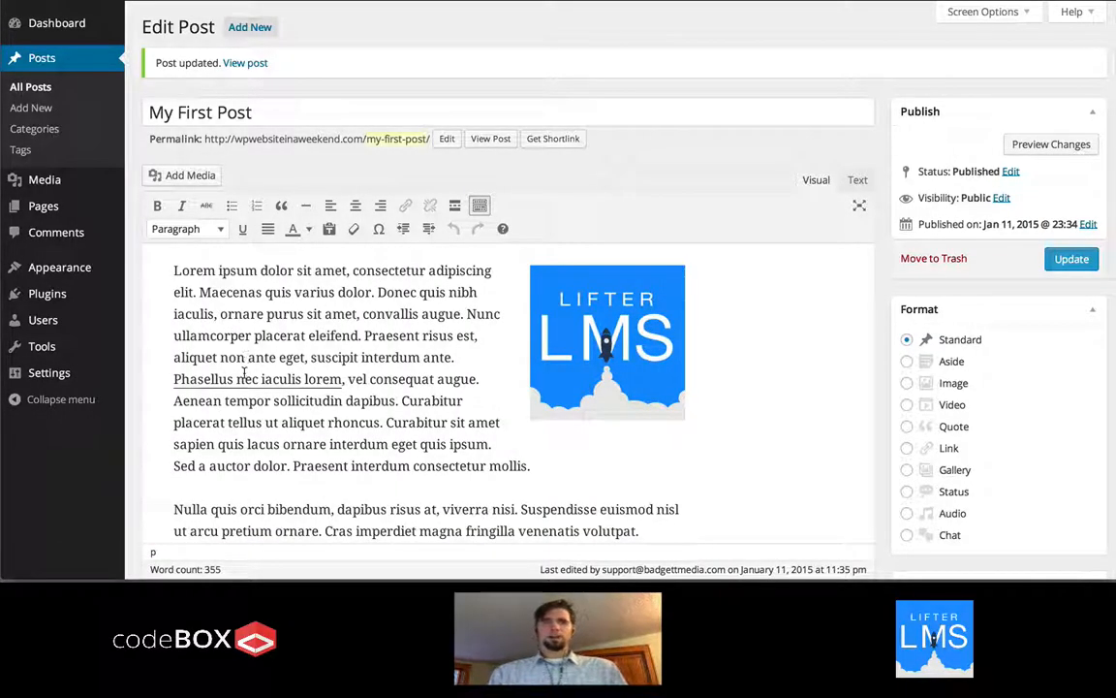
scroll(244, 351, down, 2)
scroll(244, 371, down, 10)
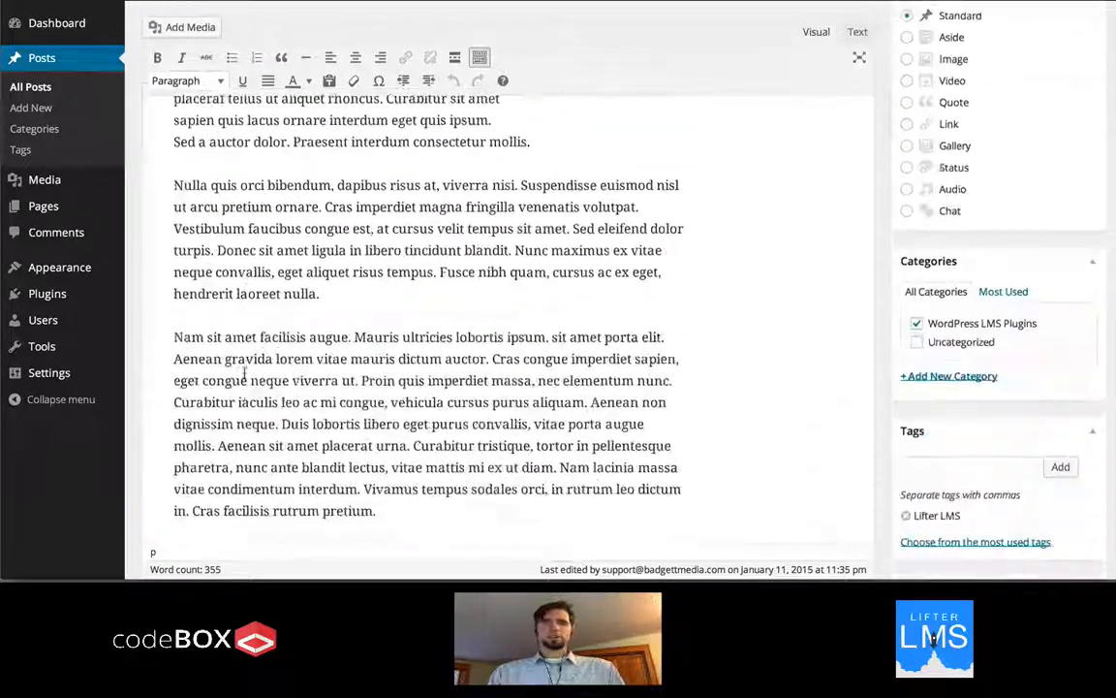
scroll(248, 415, up, 10)
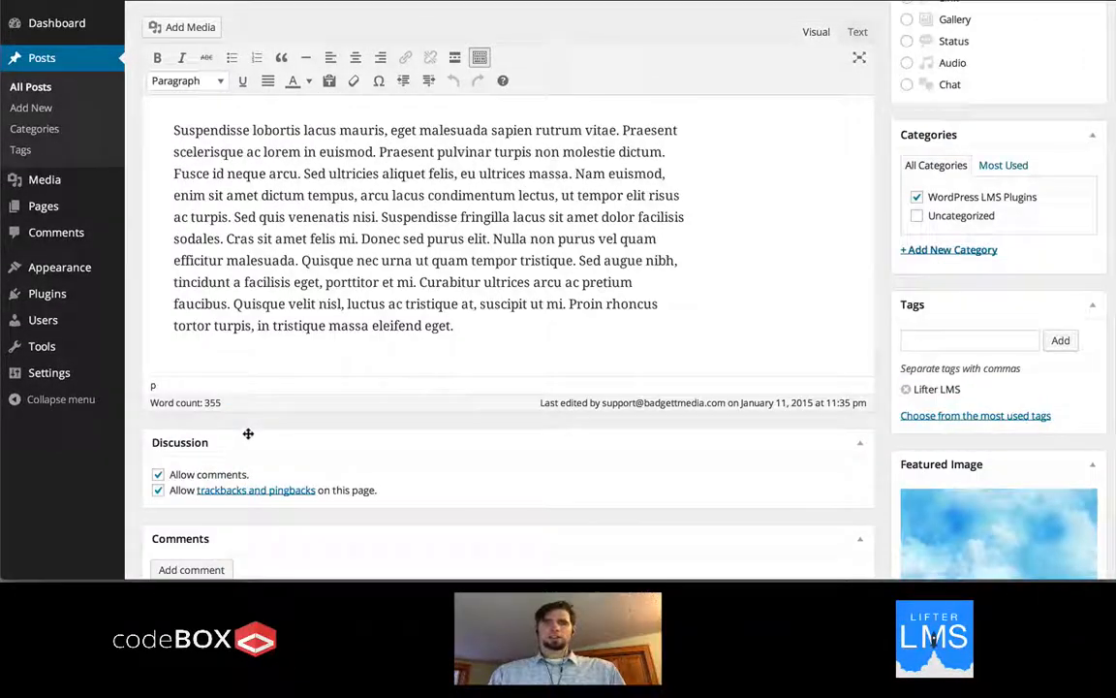
scroll(423, 460, up, 5)
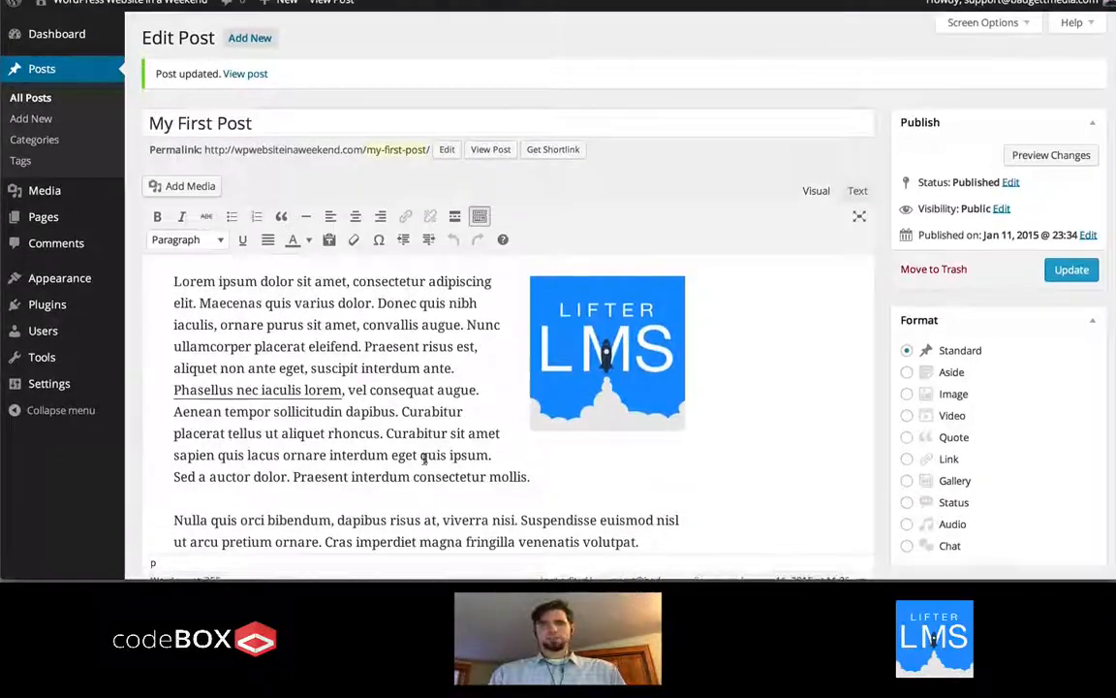